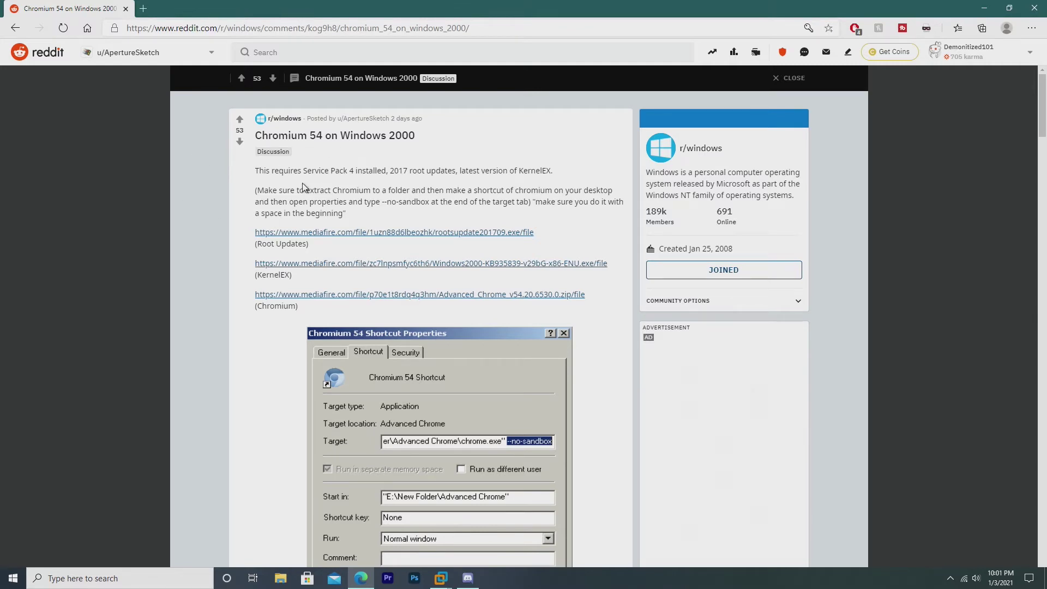
scroll(310, 174, down, 1)
scroll(312, 172, up, 1)
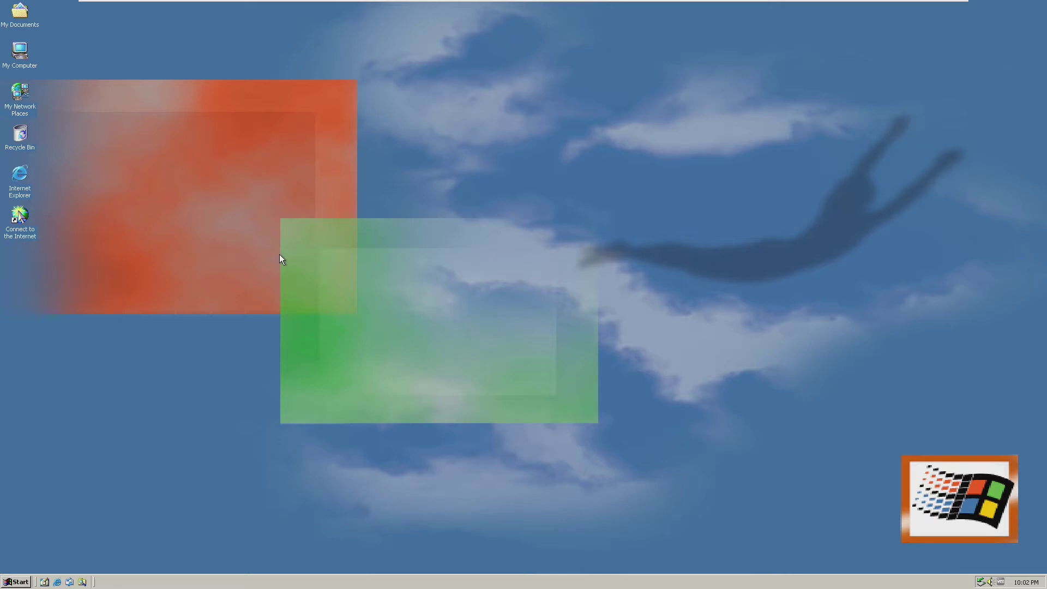
- Run the Windows version check, review the installed service pack in the About Windows dialog, and close it
key(super+r)
key(super)
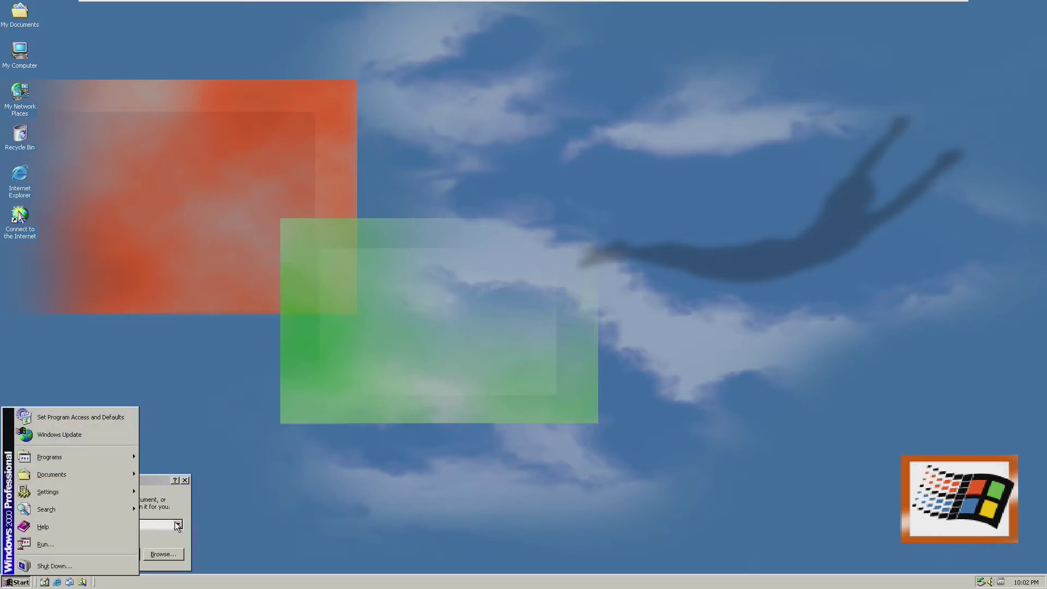
key(Escape)
key(Return)
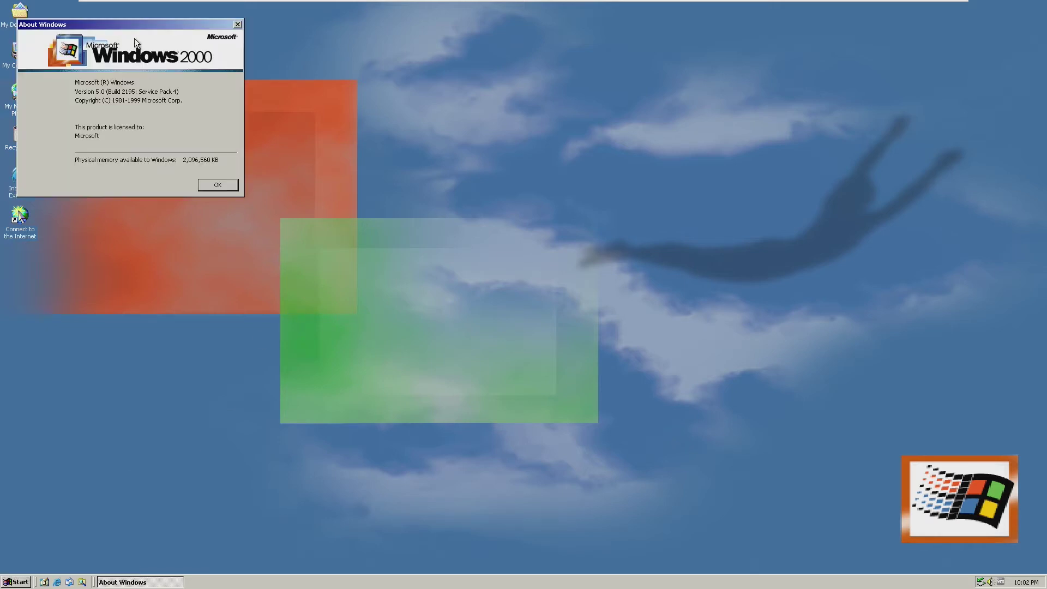
drag(201, 25, 363, 73)
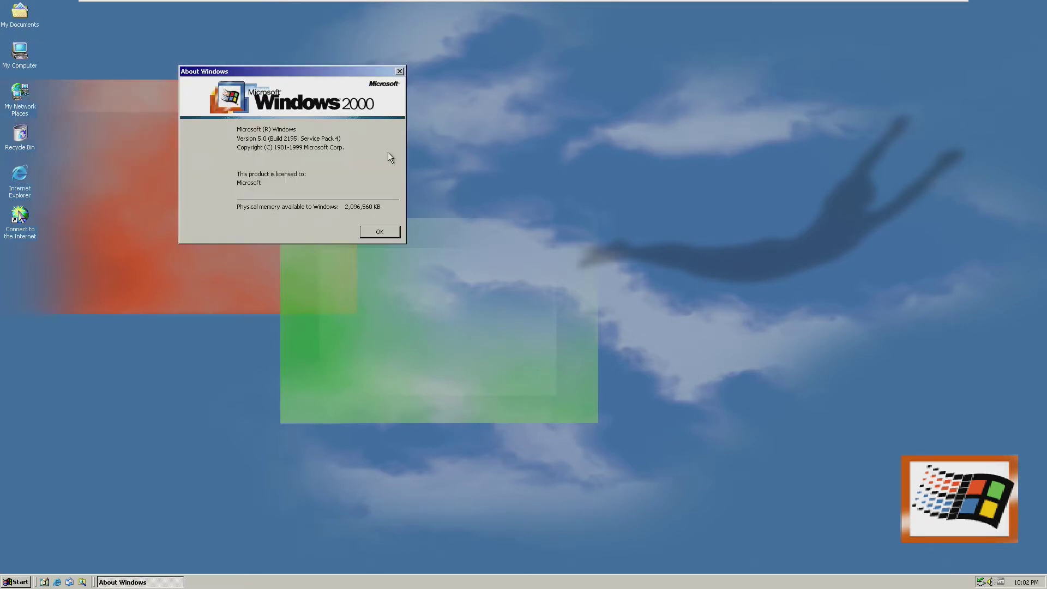
click(369, 232)
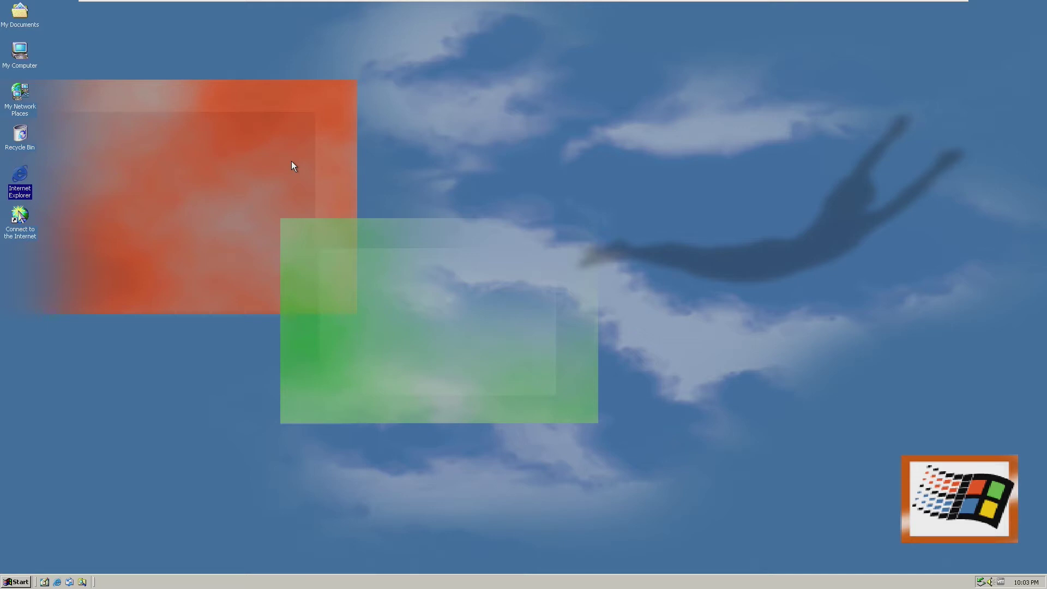
- Open My Documents and examine the Advanced Chrome archive and the KB935839, root certificates and IE6 KB2722913 installers
click(192, 121)
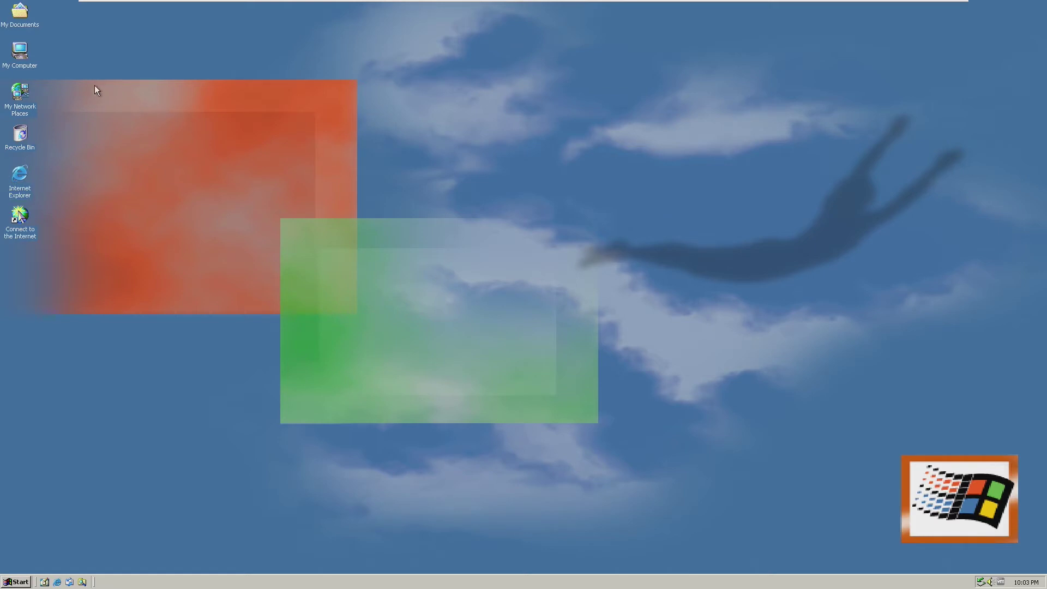
double_click(20, 12)
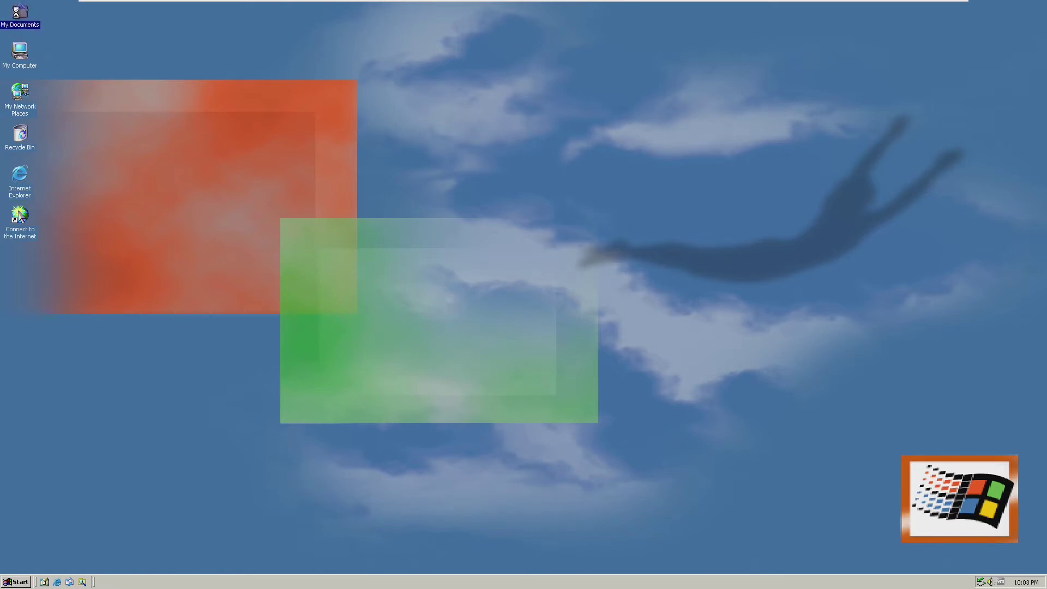
click(424, 173)
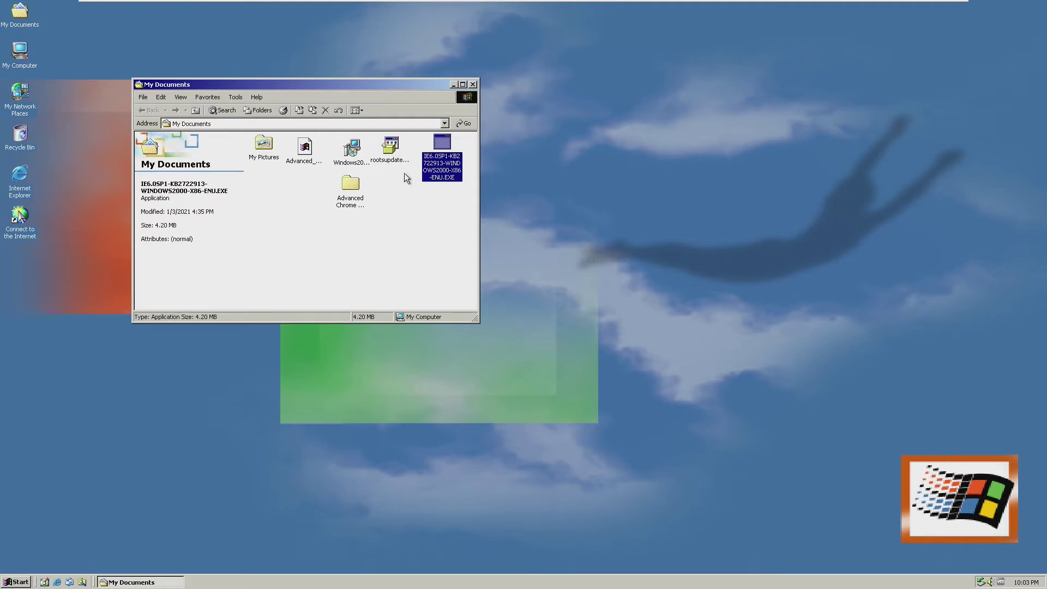
click(320, 158)
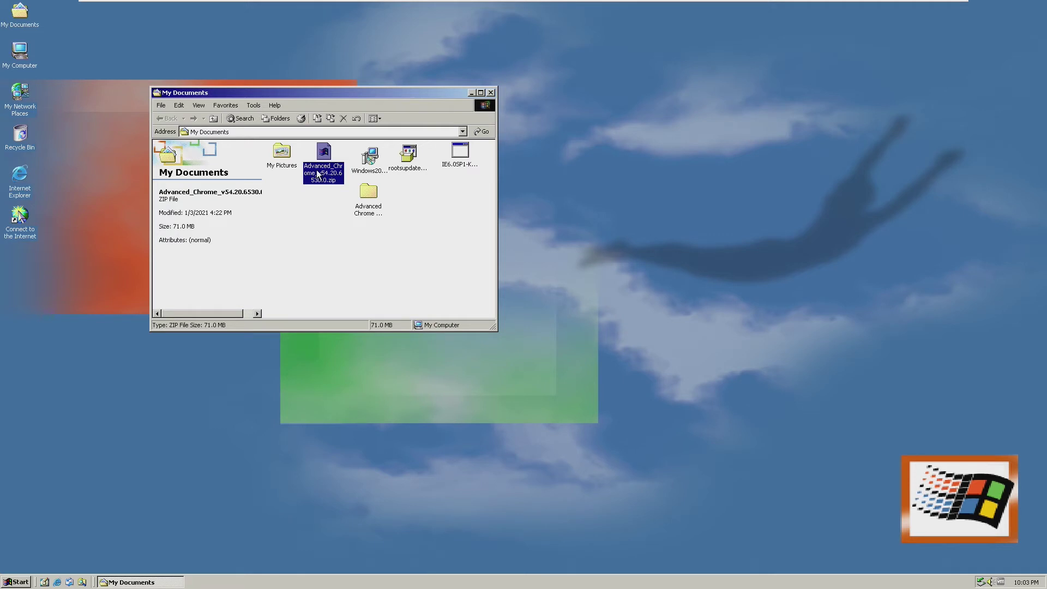
click(368, 157)
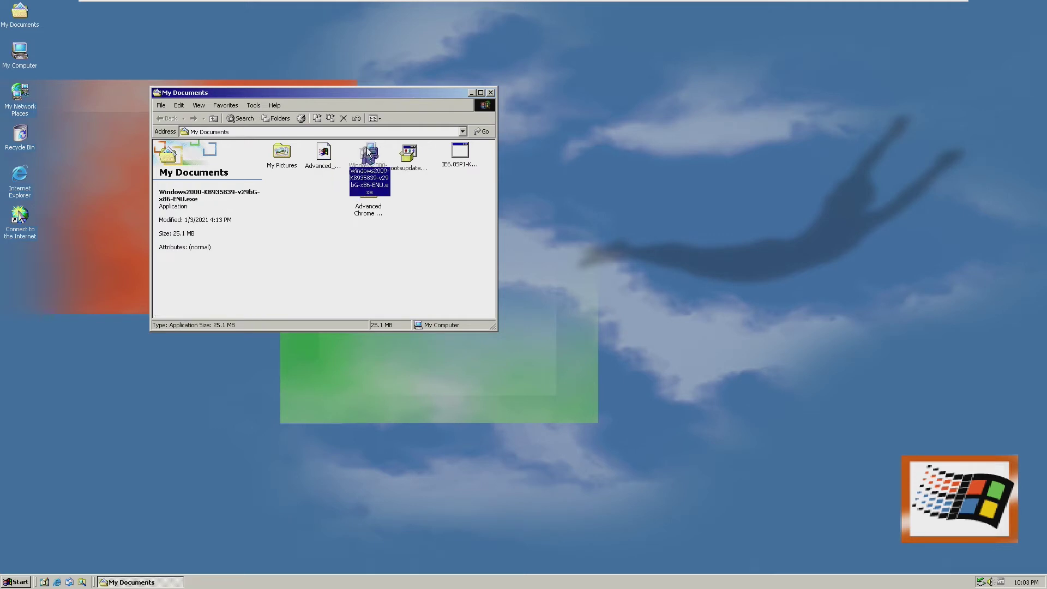
click(405, 161)
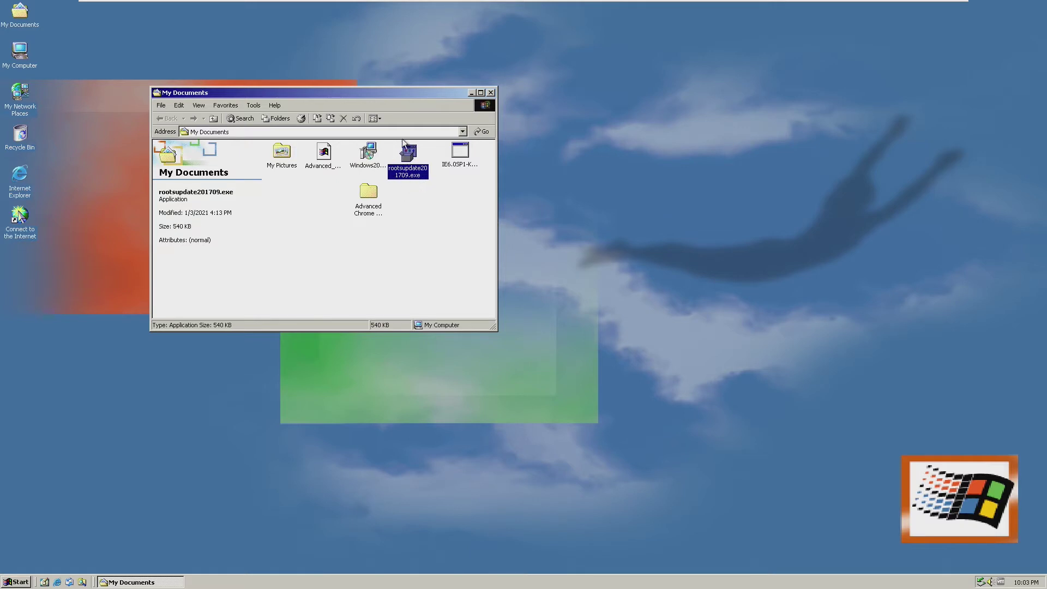
click(420, 215)
click(453, 155)
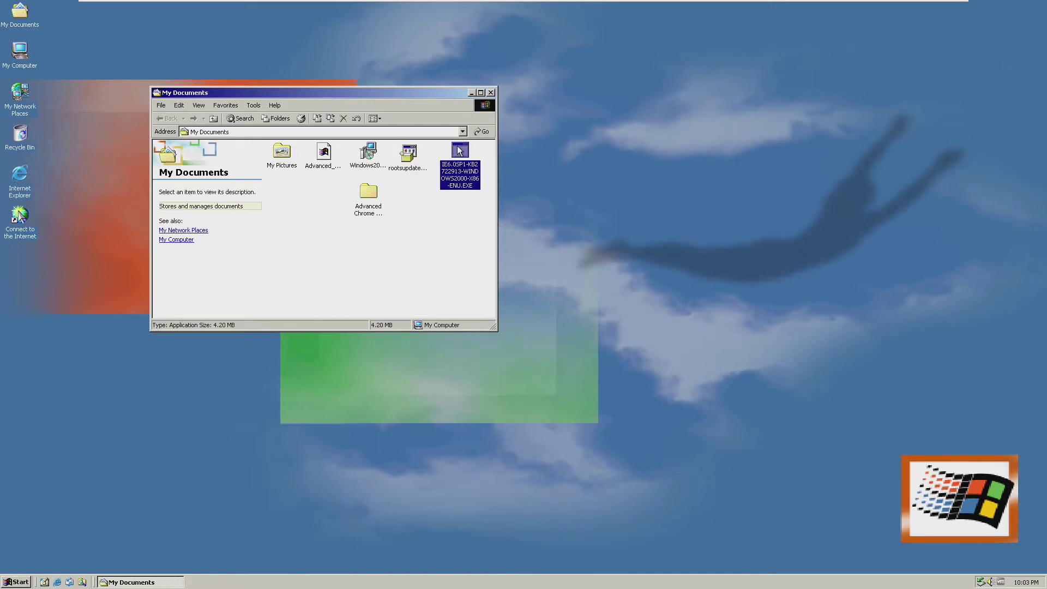
- Look inside the Advanced Chrome (Unzipped) folder, return to My Documents, and review the zip archive and IE6 hotfix file
double_click(371, 197)
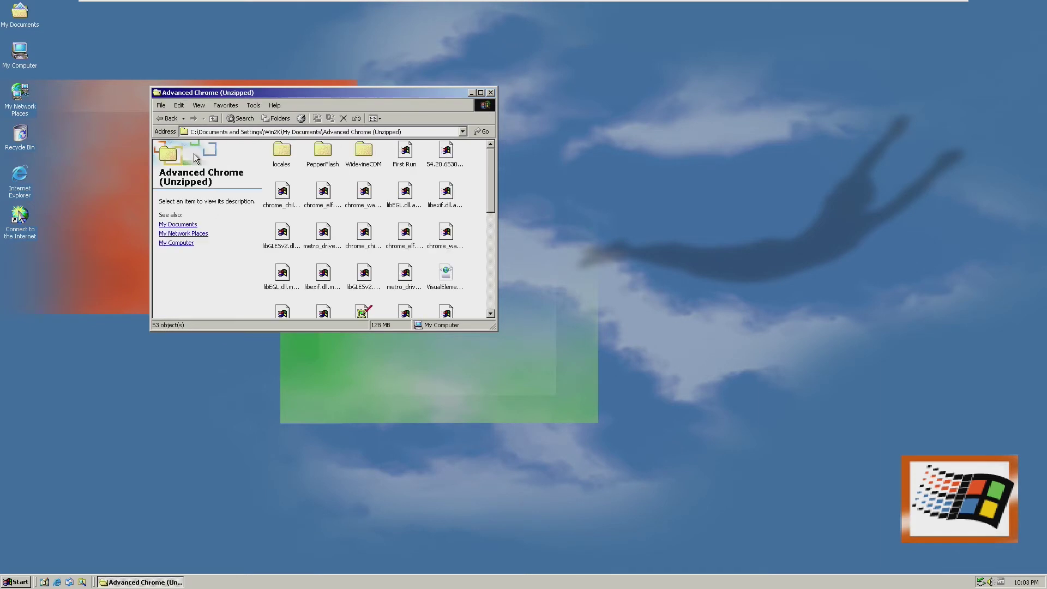
key(alt+Left)
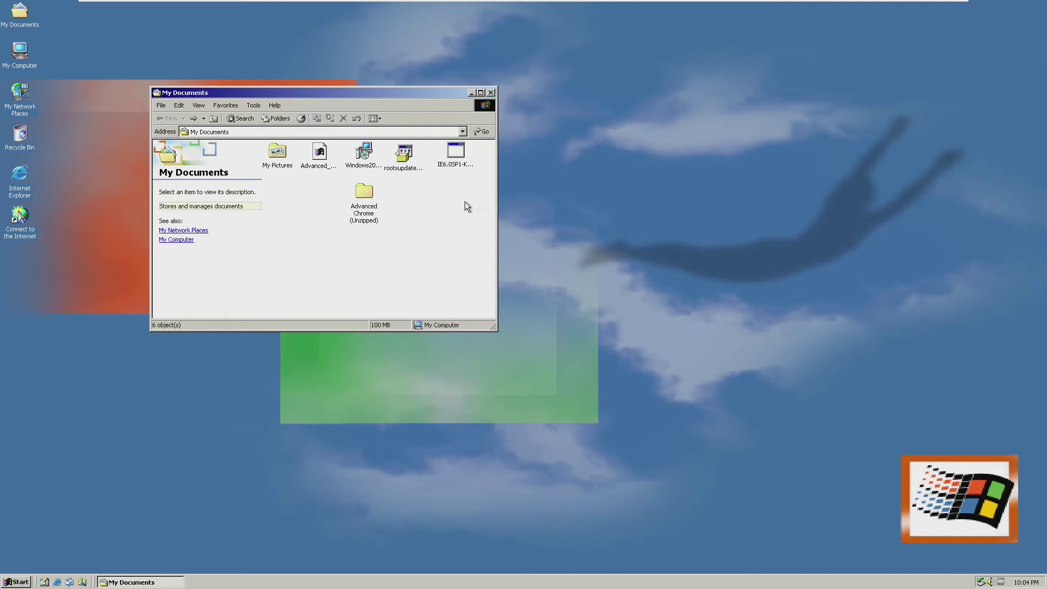
click(321, 152)
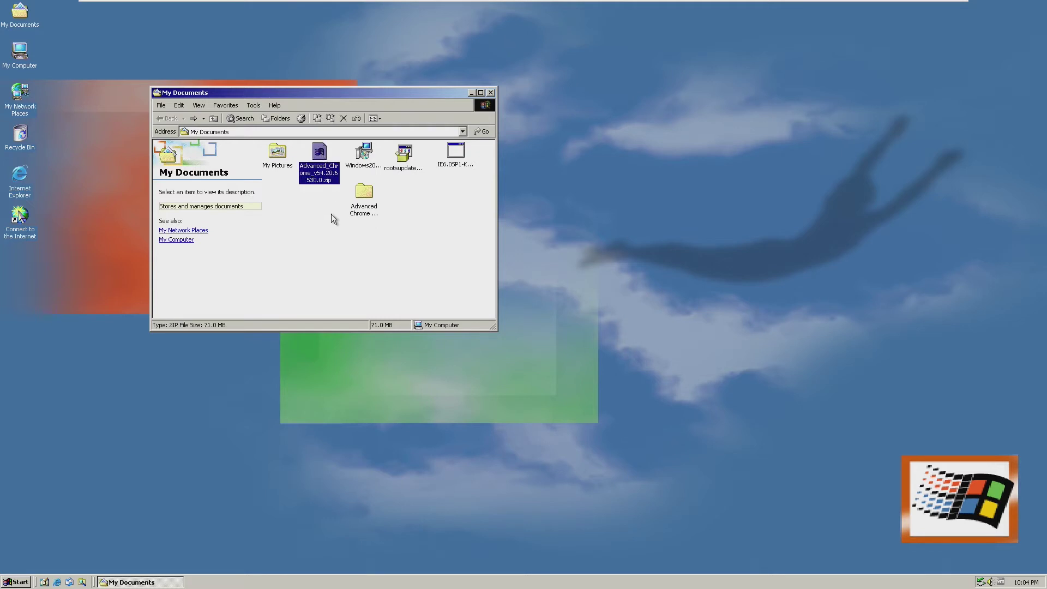
click(434, 167)
click(456, 156)
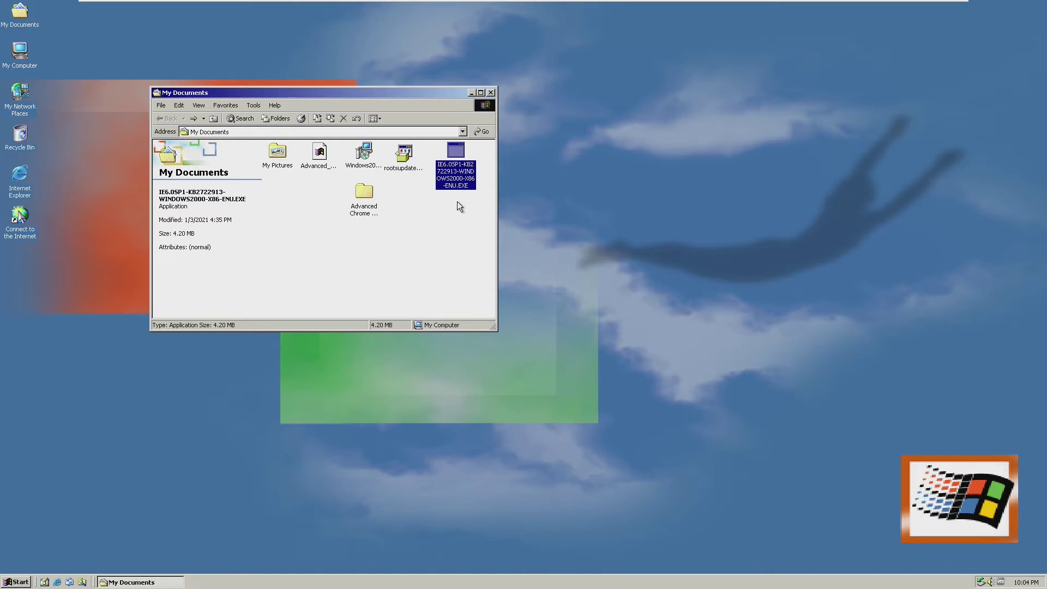
- Install the September 2017 root certificates update by running rootsupdate201709.exe from My Documents
click(428, 240)
double_click(404, 172)
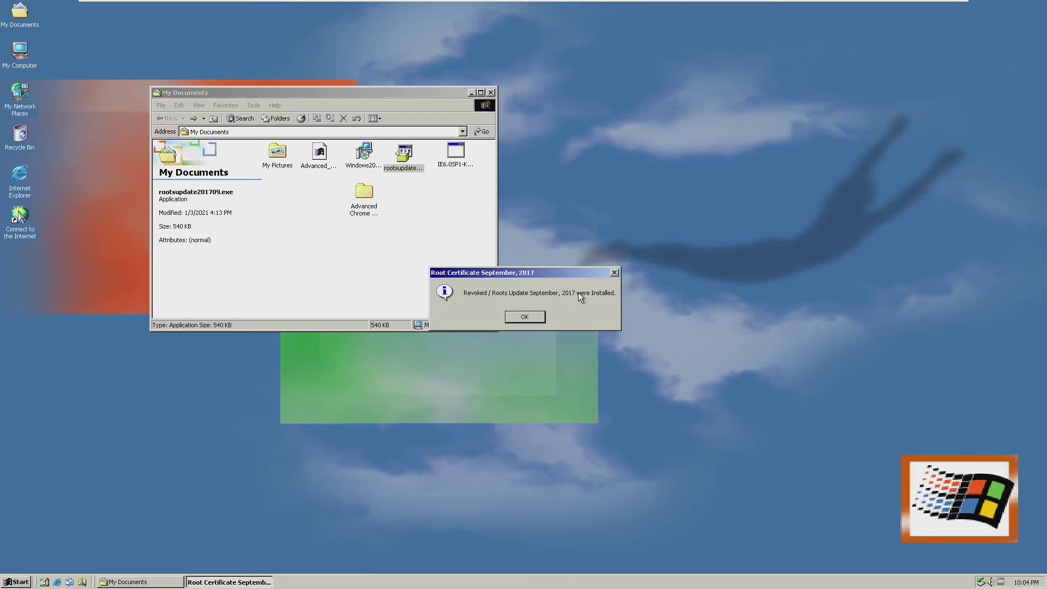
click(514, 318)
key(Left)
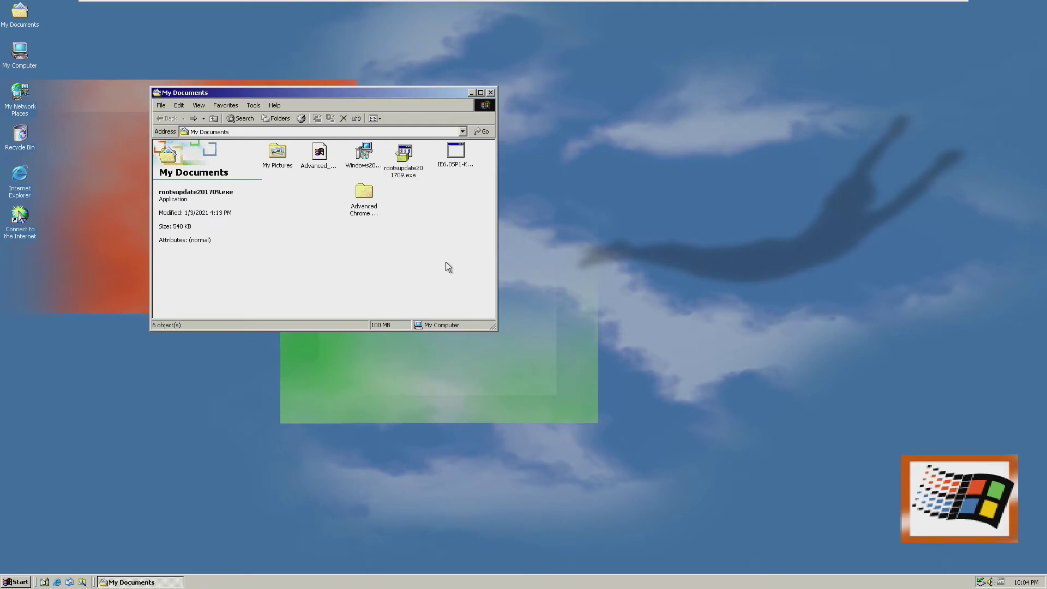
key(Return)
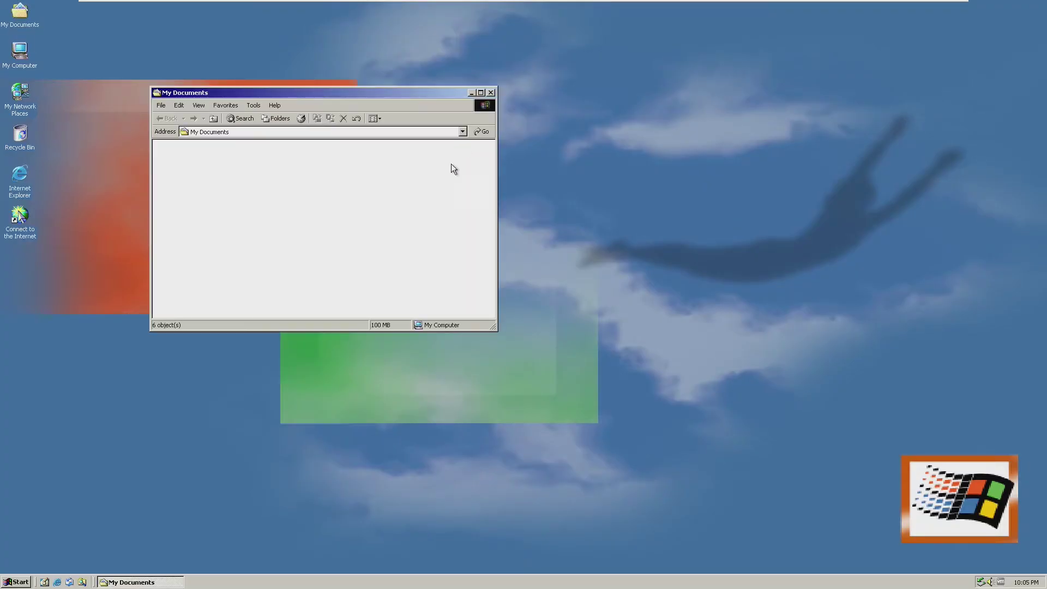
- Run the IE6.0SP1-KB2722913 hotfix installer from My Documents and accept its license agreement to start the installation
click(461, 155)
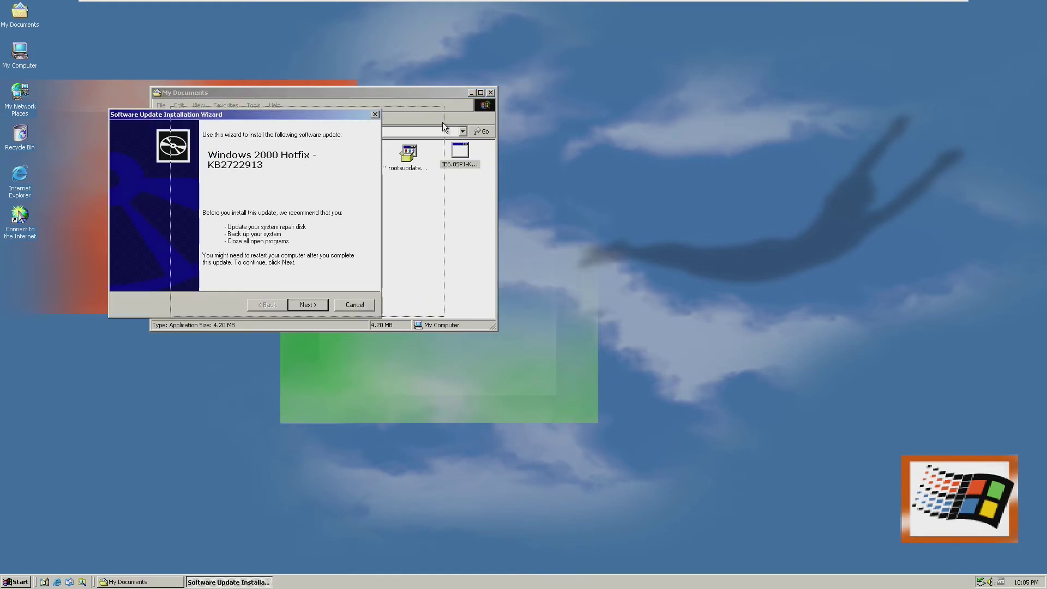
click(468, 329)
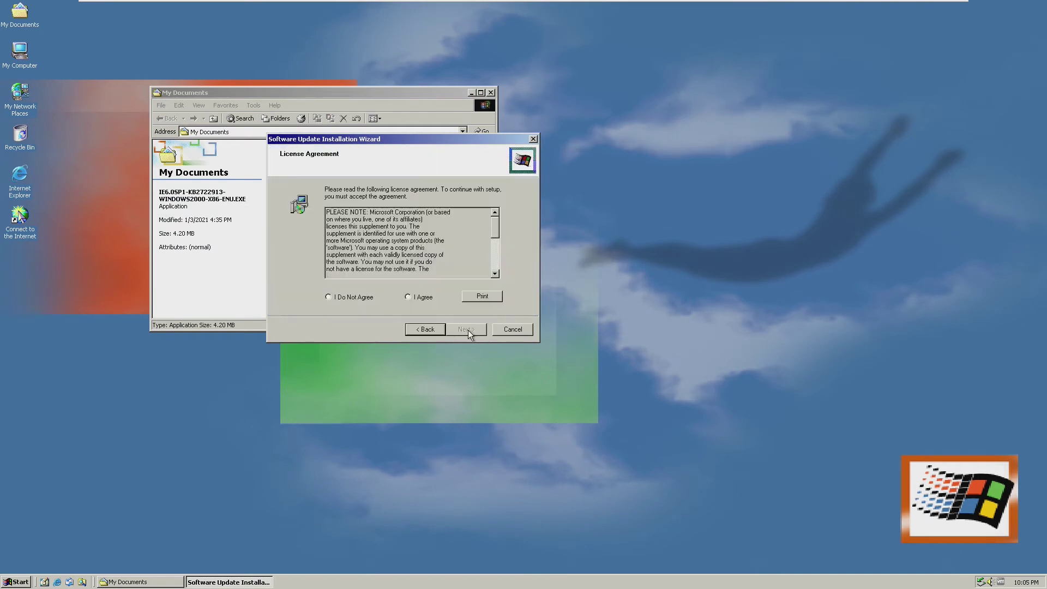
click(408, 297)
click(482, 330)
drag(411, 143, 547, 173)
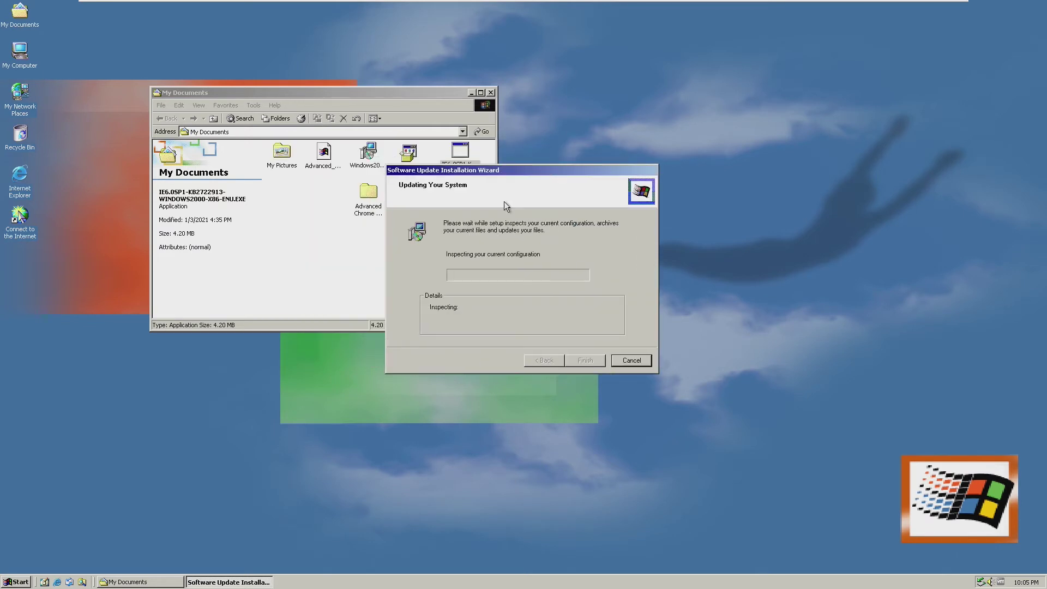
- Let the KB2722913 hotfix install, then finish its wizard with an immediate restart of Windows
click(311, 248)
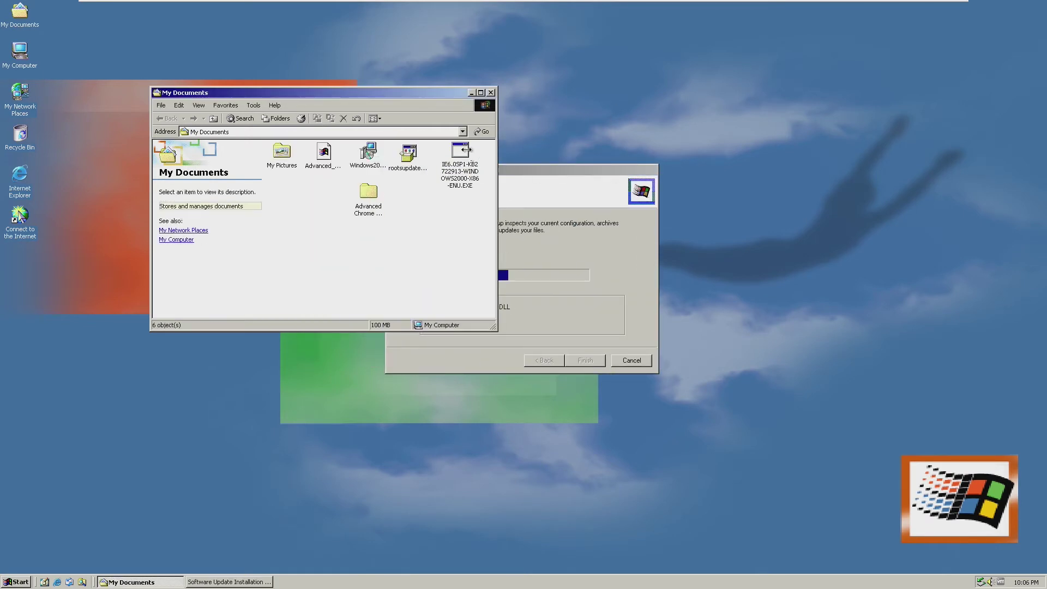
click(368, 154)
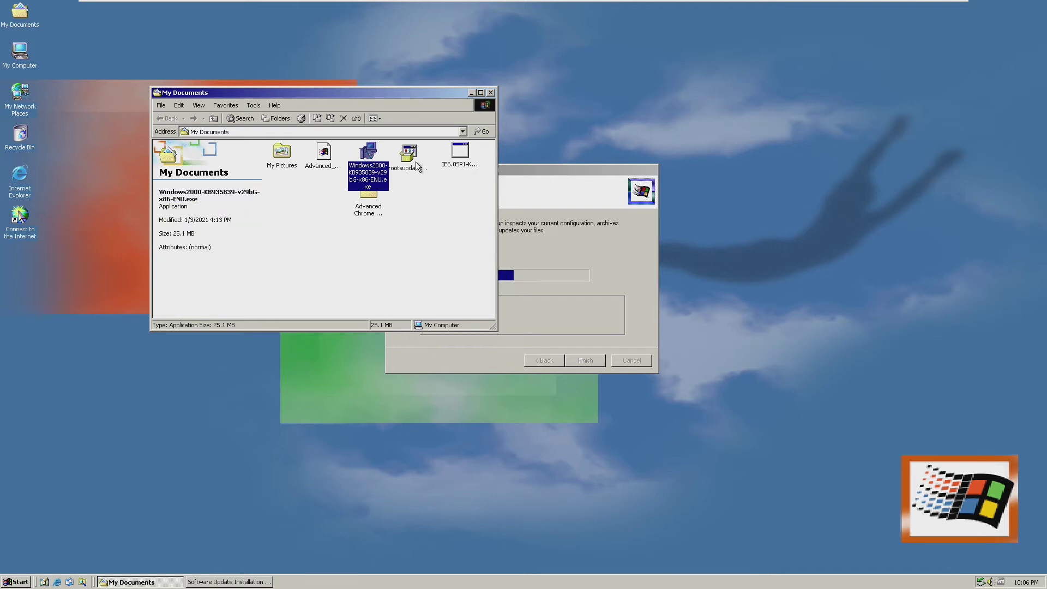
click(435, 224)
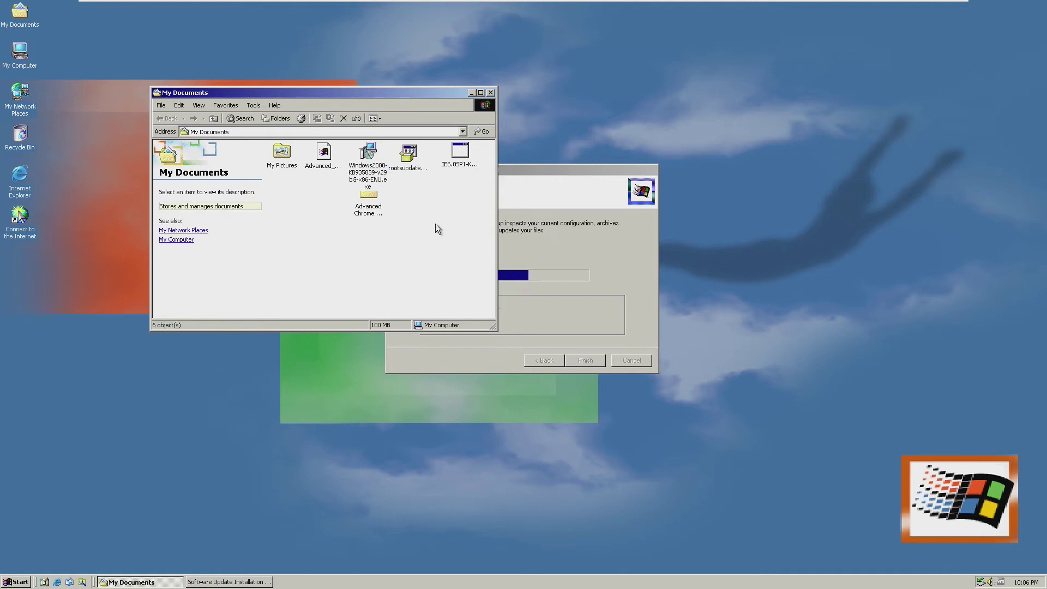
click(521, 196)
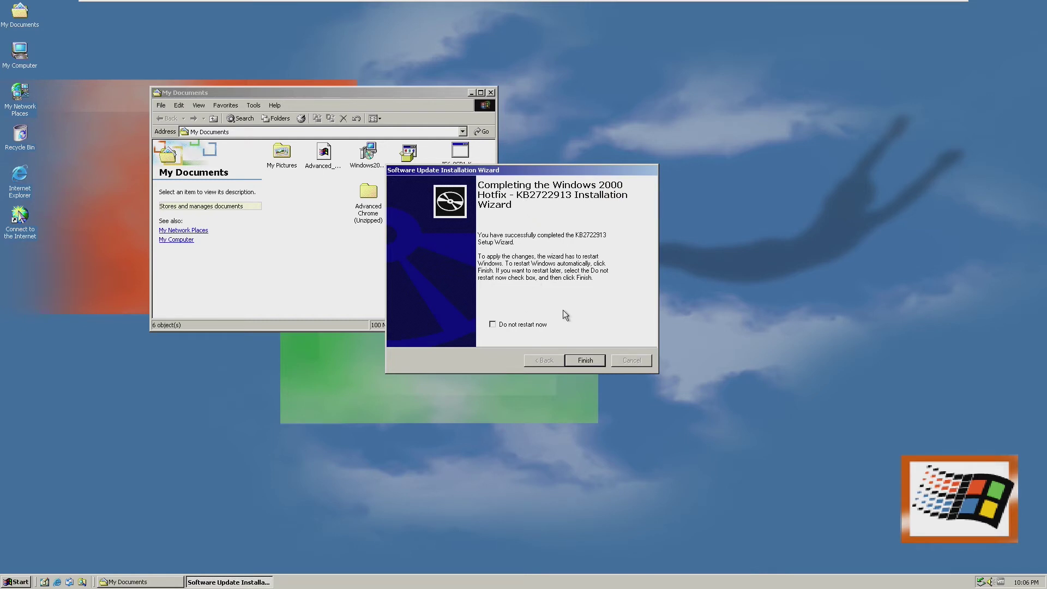
click(580, 361)
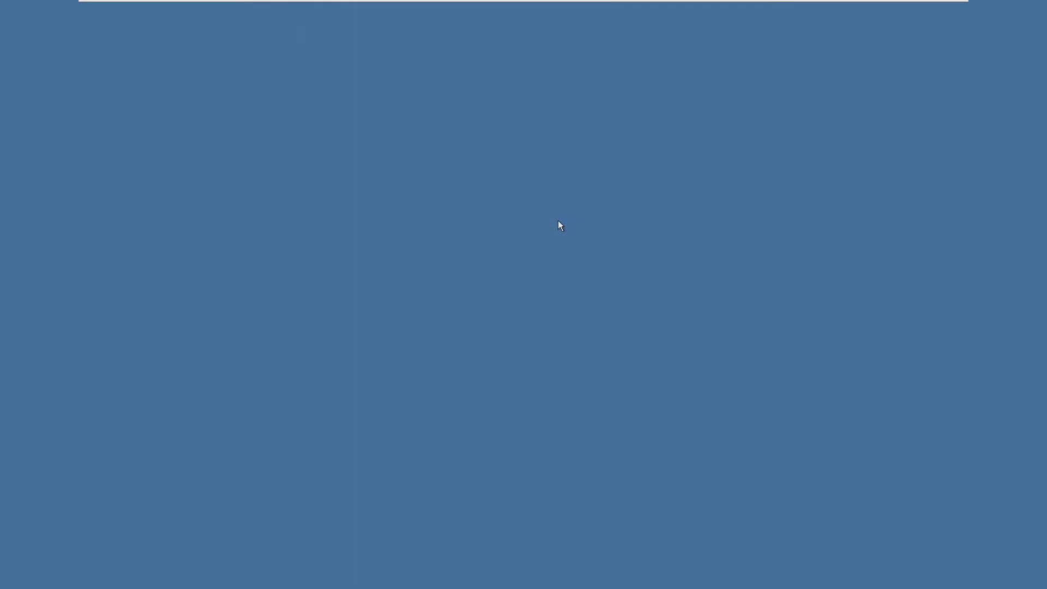
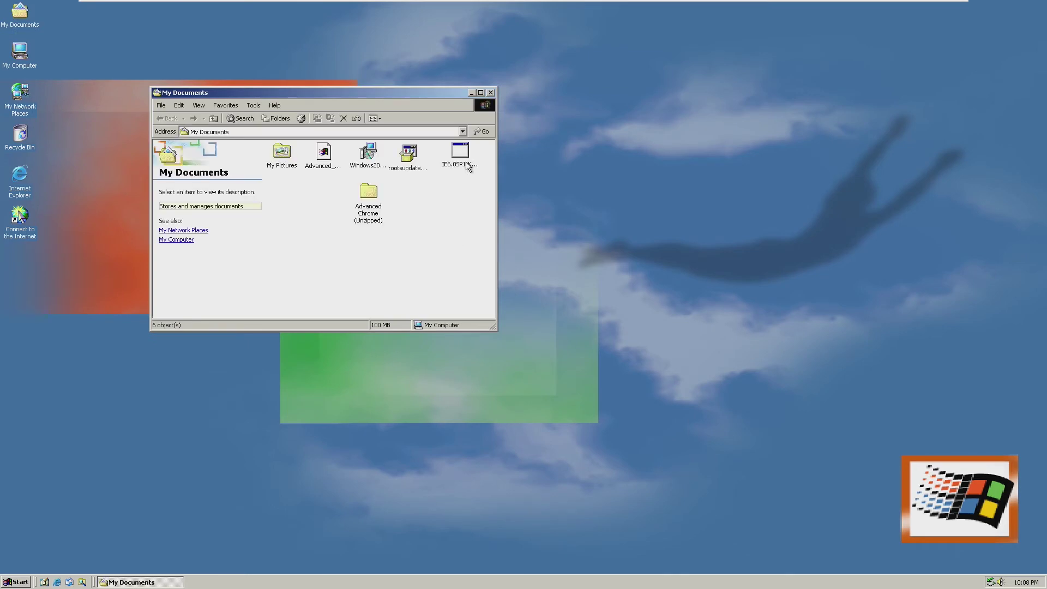
- Run Windows2000-KB935839-v29bG-x86-ENU.exe and execute the Extended Kernel Options with their default selections
click(368, 152)
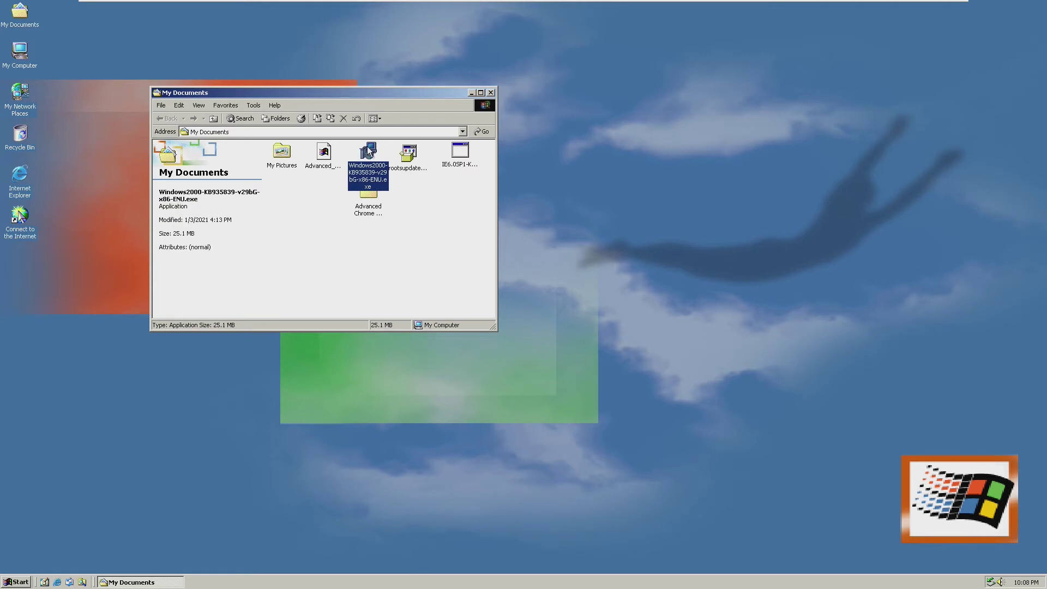
double_click(366, 179)
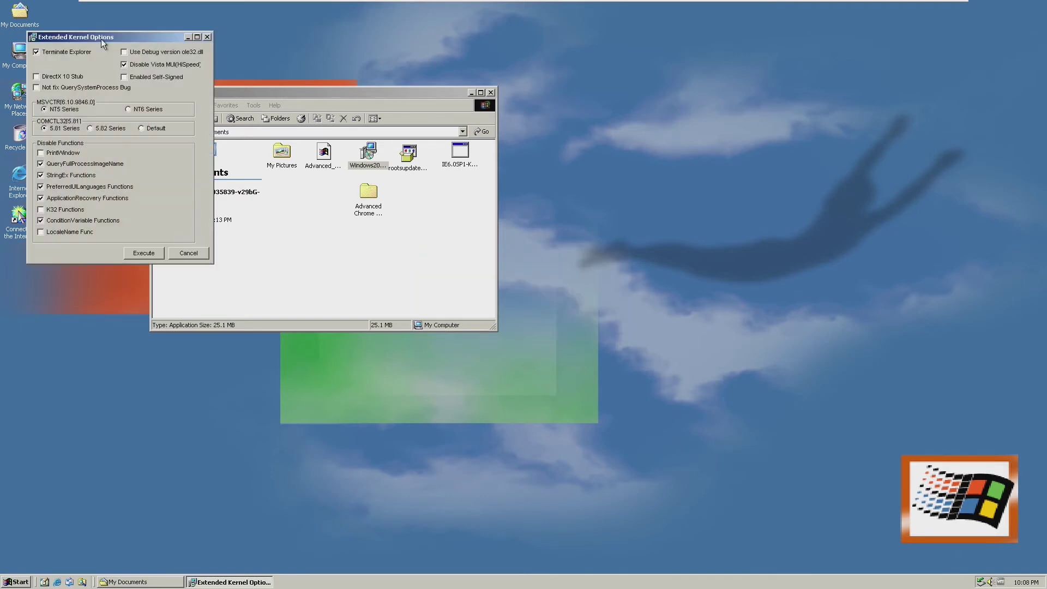
drag(100, 41, 441, 180)
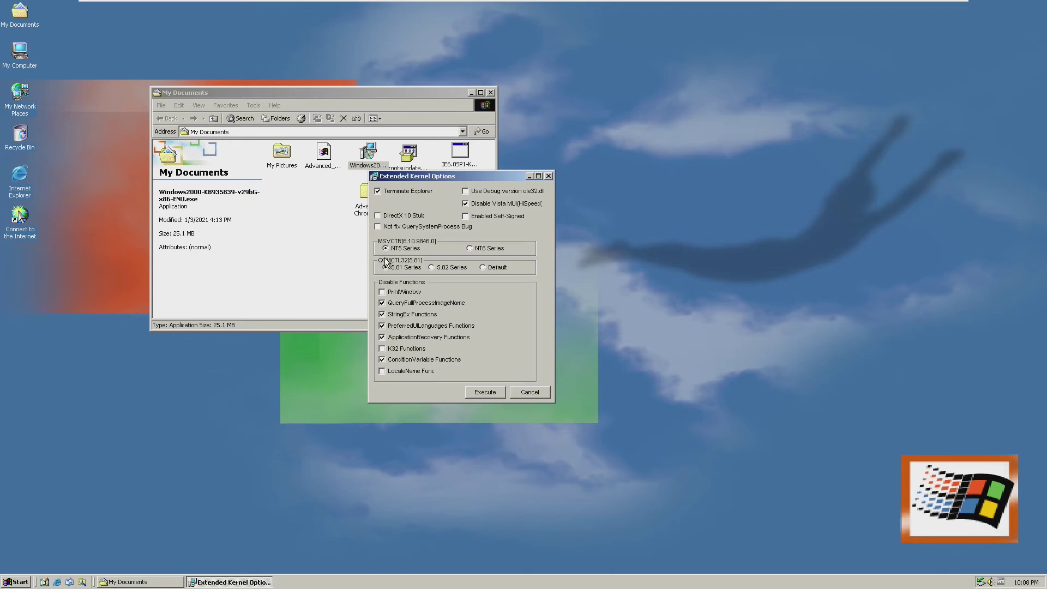
click(490, 392)
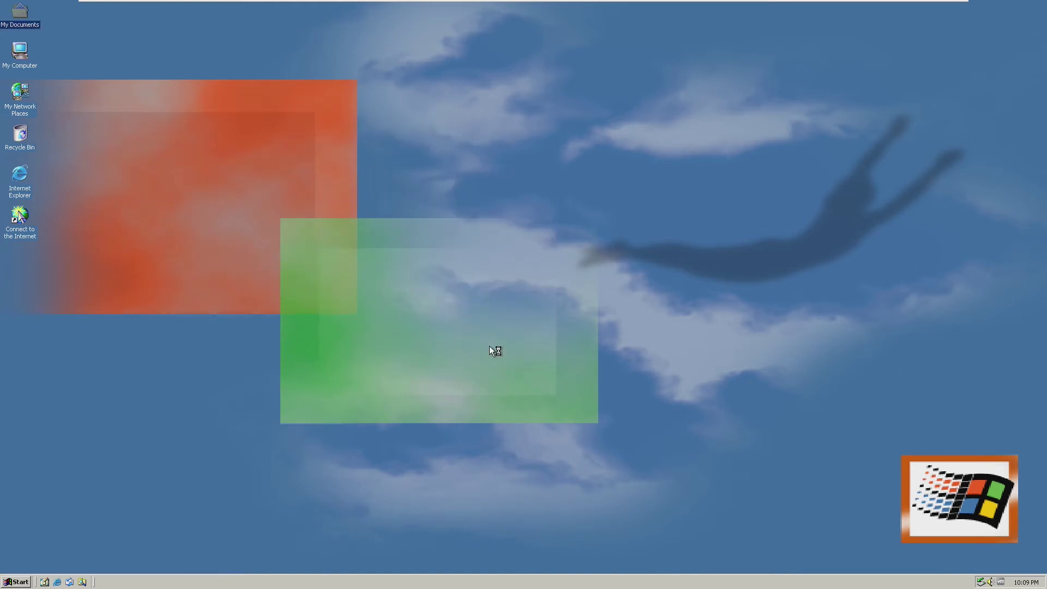
- Install the Windows 2000 Extended Kernel Project v2.9bG (KB935839) update, accepting its license agreement and restarting Windows at the end
drag(330, 141, 539, 148)
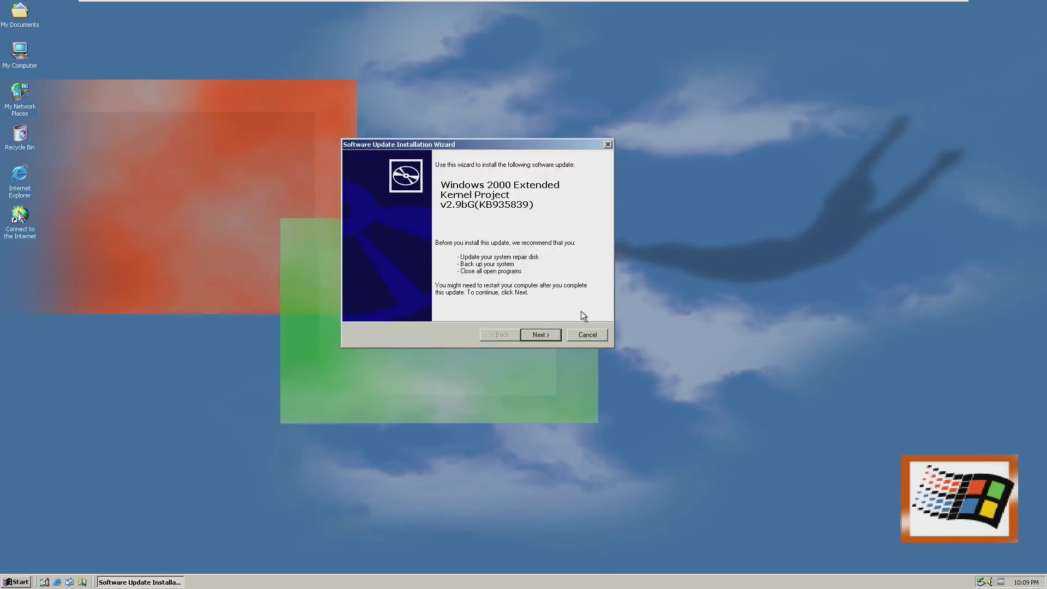
click(545, 333)
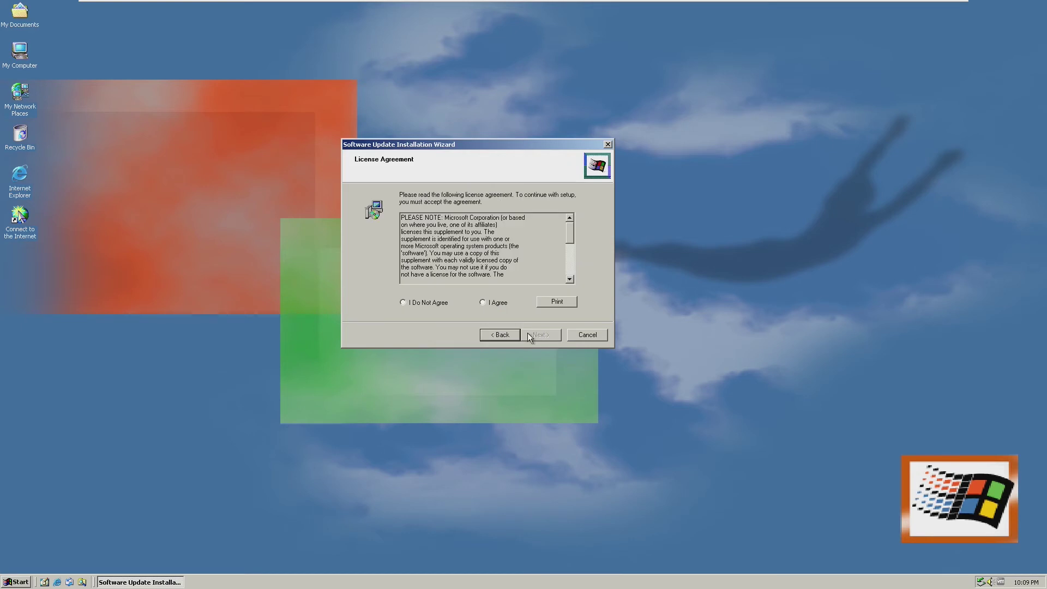
click(487, 304)
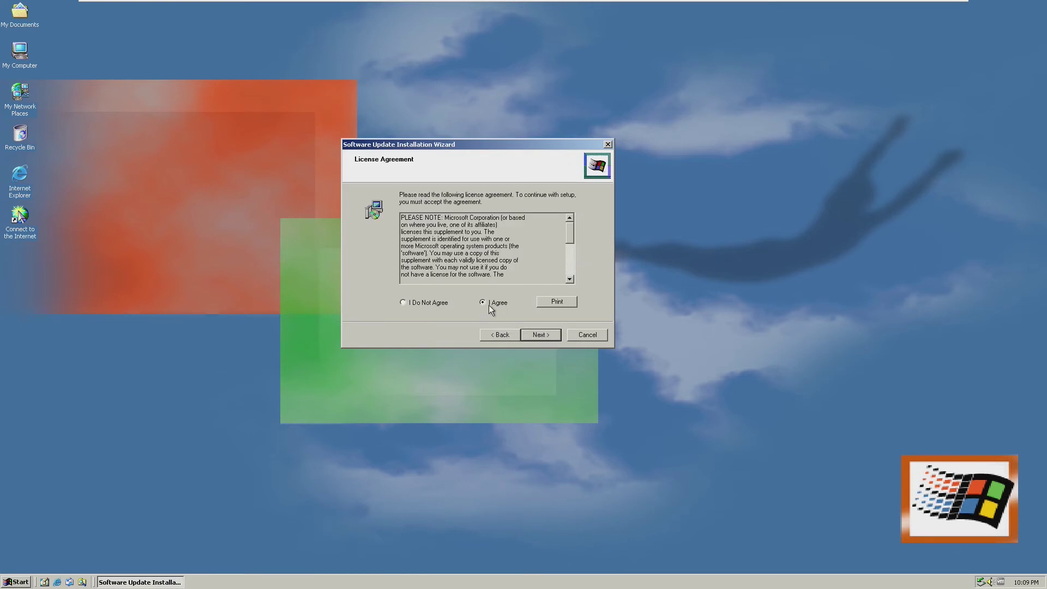
click(540, 334)
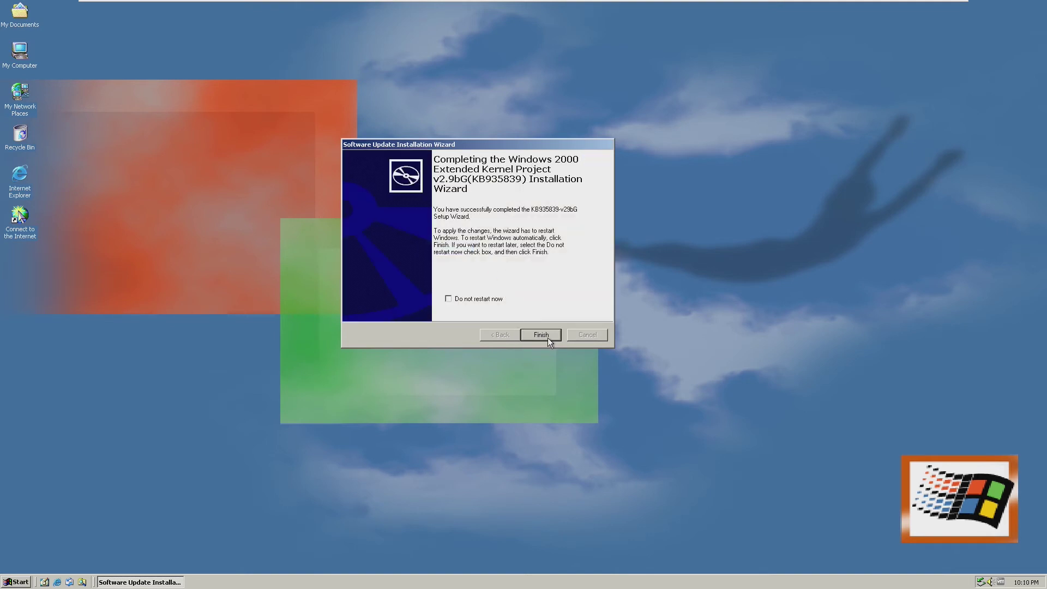
click(546, 336)
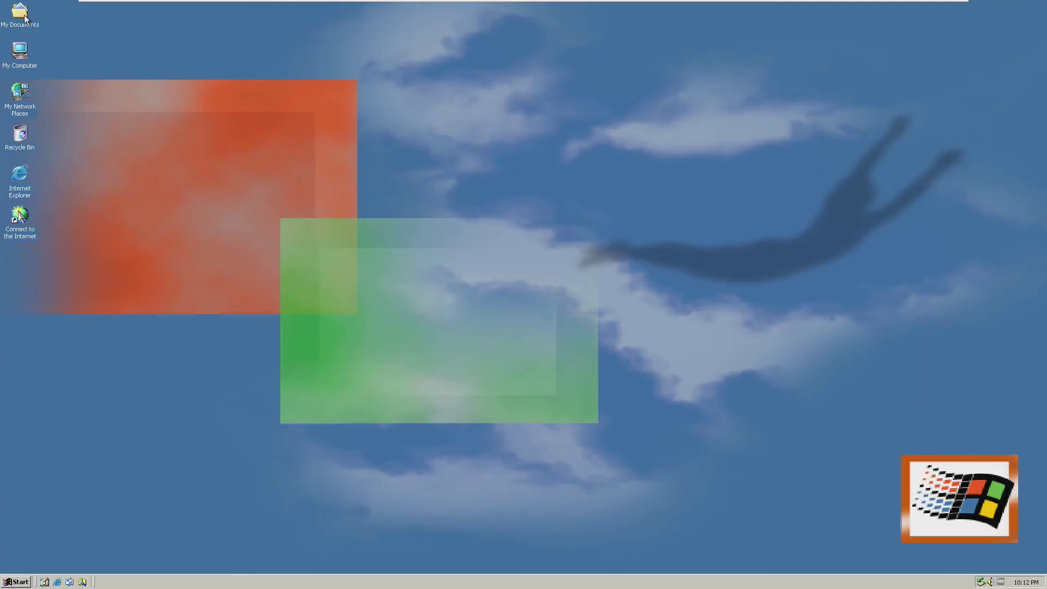
- Create a shortcut to chrome.exe from the Advanced Chrome (Unzipped) folder in My Documents and place it on the desktop
key(Return)
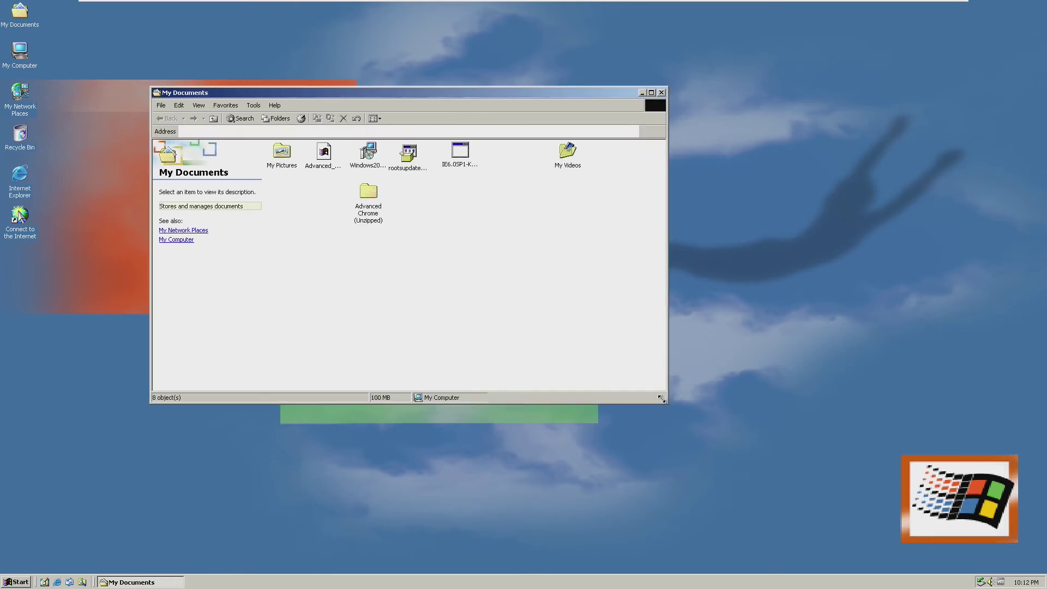
click(323, 172)
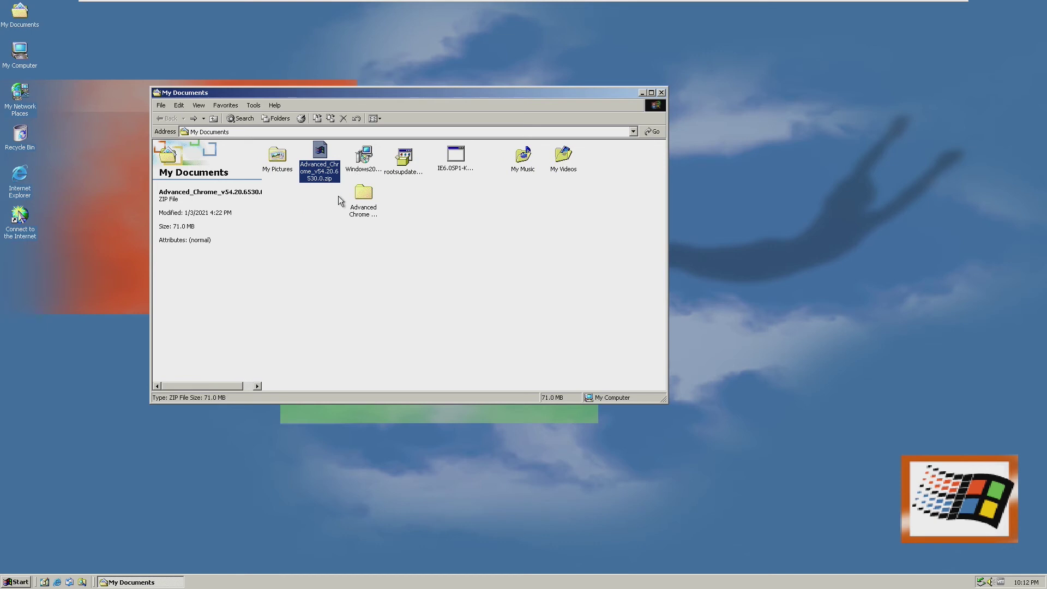
double_click(364, 214)
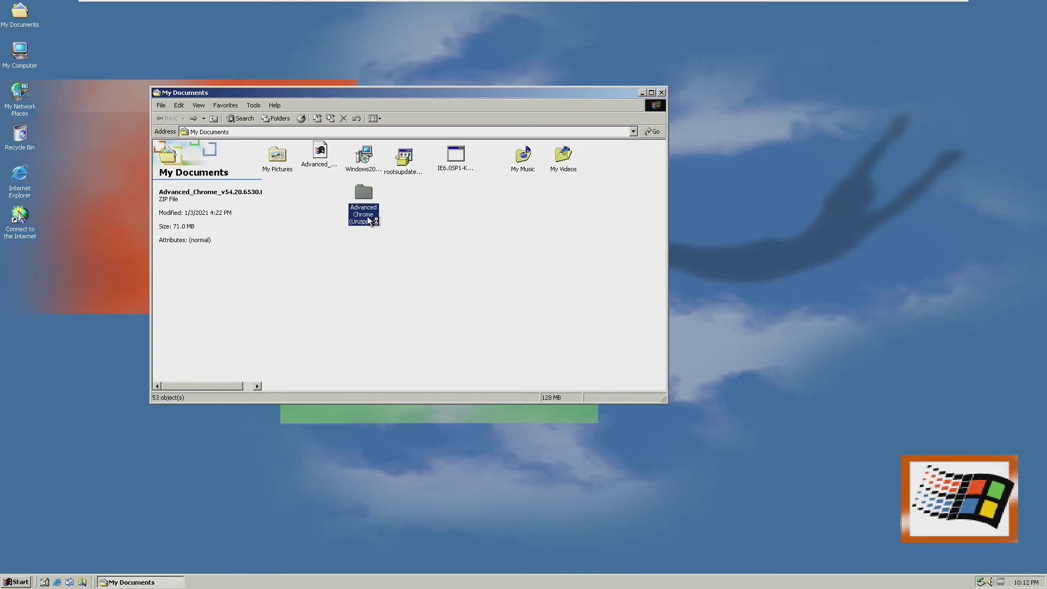
click(489, 321)
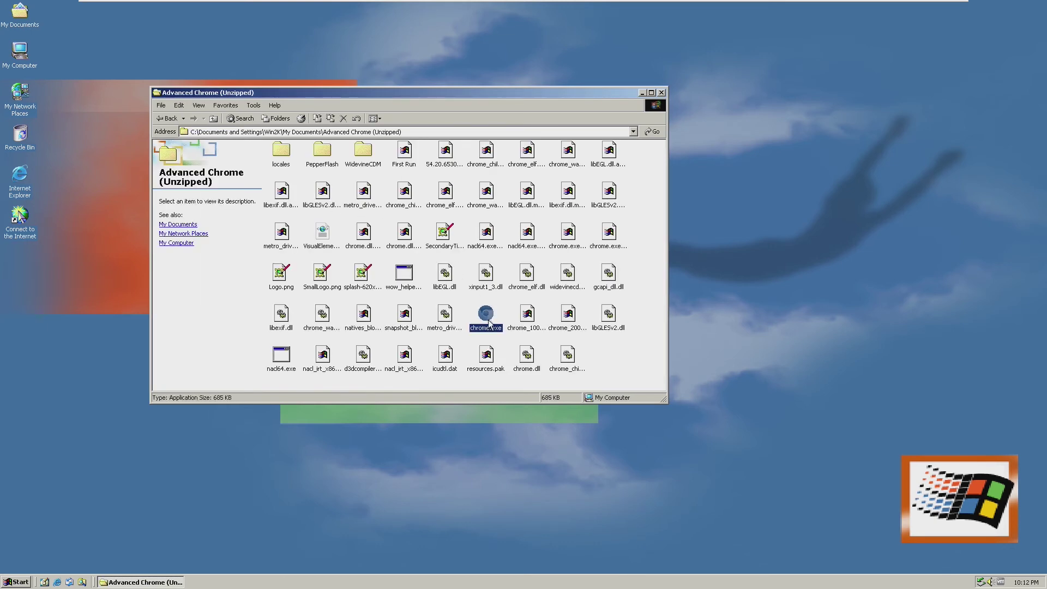
right_click(485, 322)
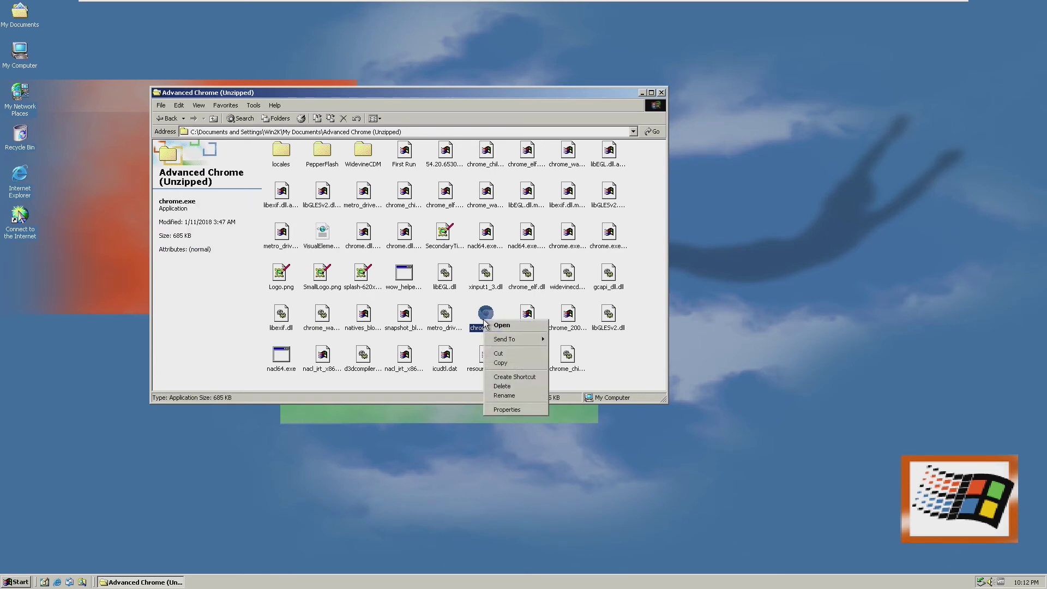
click(514, 377)
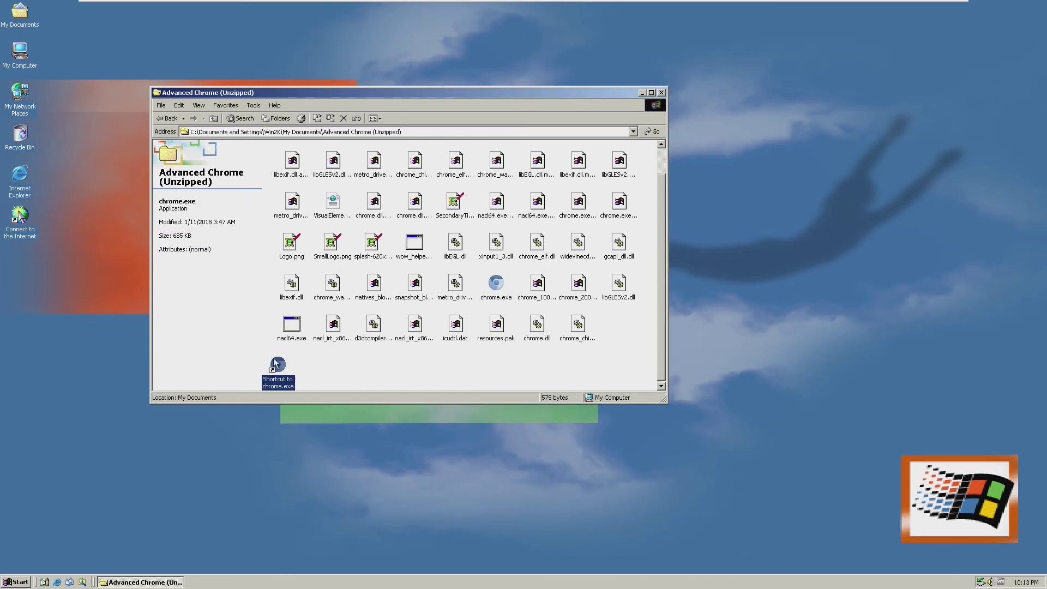
drag(275, 363, 21, 264)
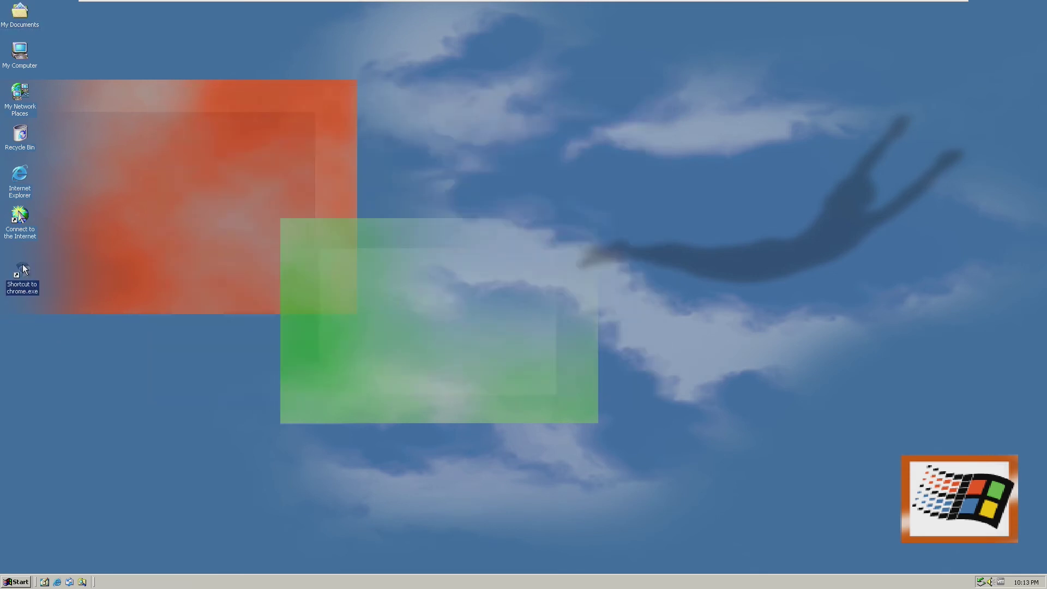
- Append the --no-sandbox flag to the target of the desktop chrome.exe shortcut and save its properties
right_click(22, 264)
click(68, 355)
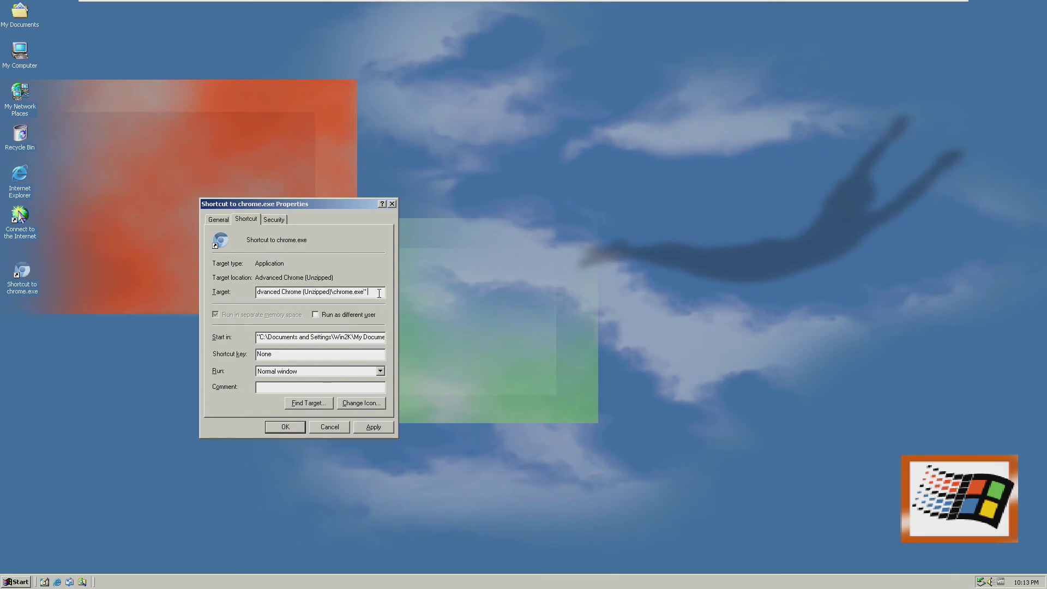
text(no-sandbox)
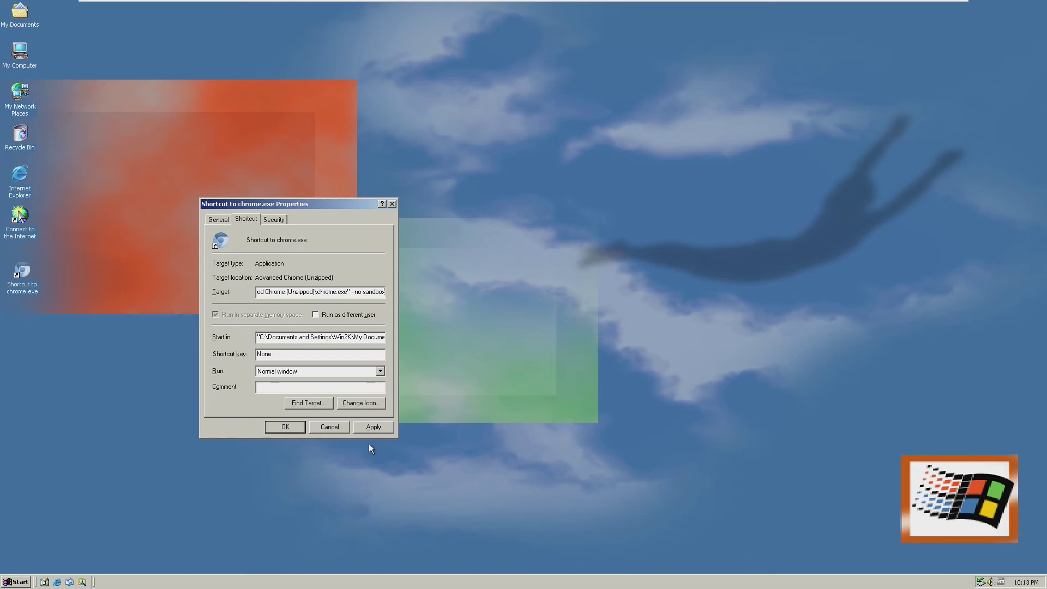
click(371, 427)
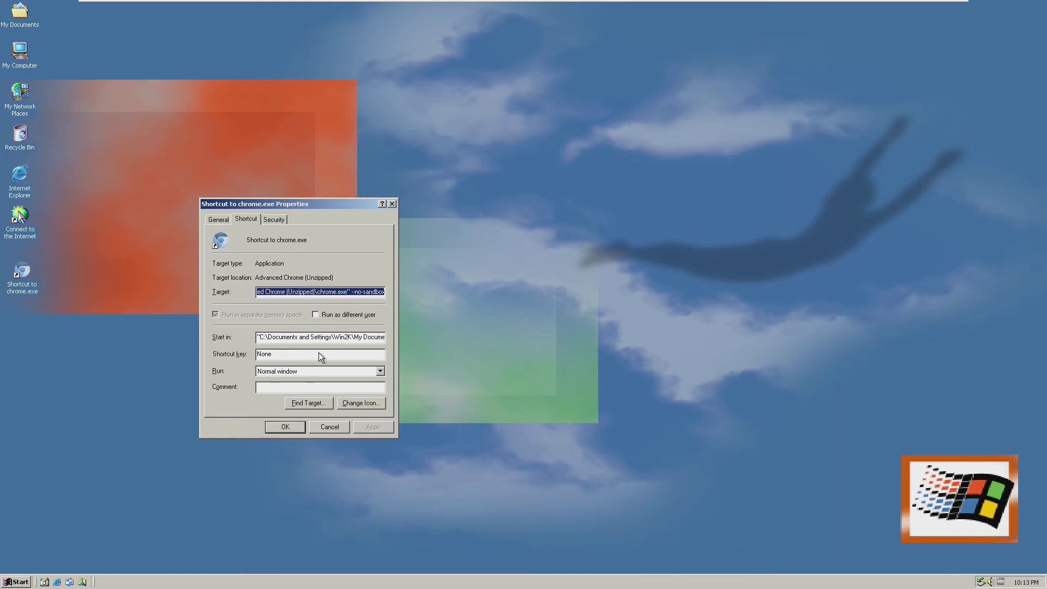
click(285, 427)
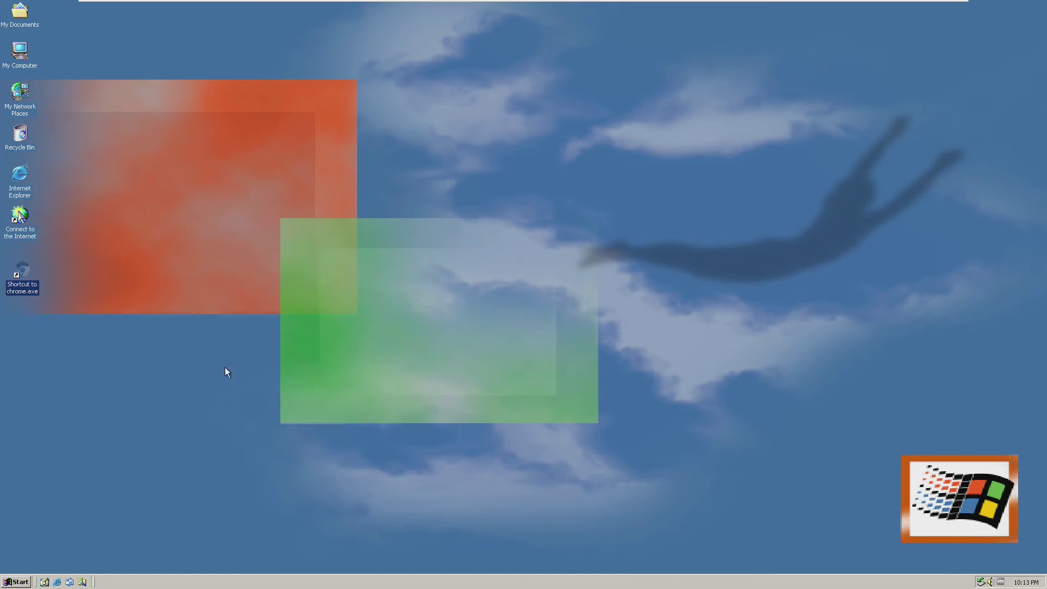
- Launch Chromium from the desktop shortcut past its Windows version warning, widen its window and dismiss both notification bars
double_click(20, 276)
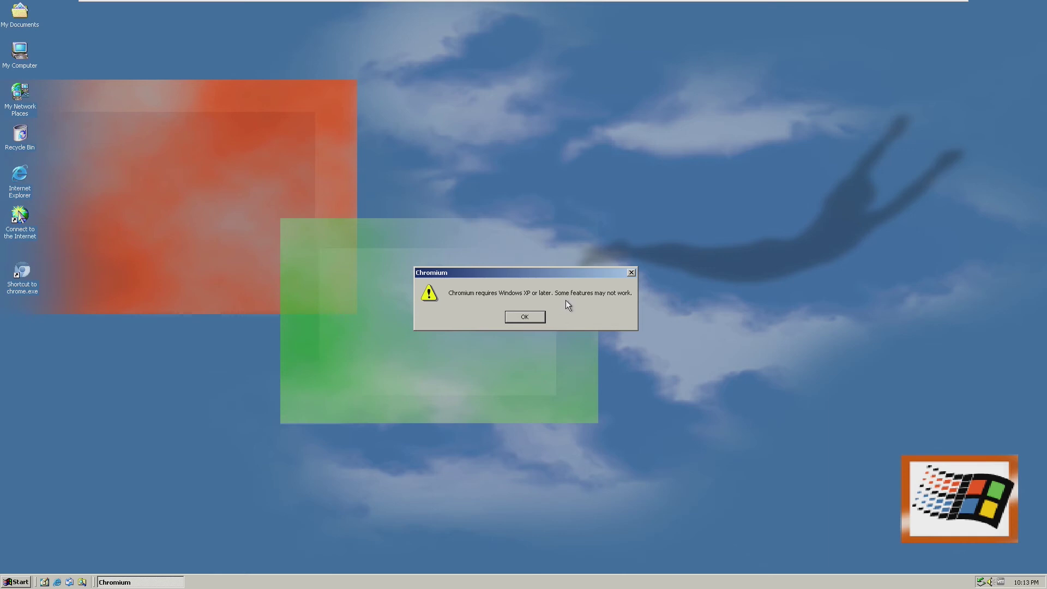
click(540, 317)
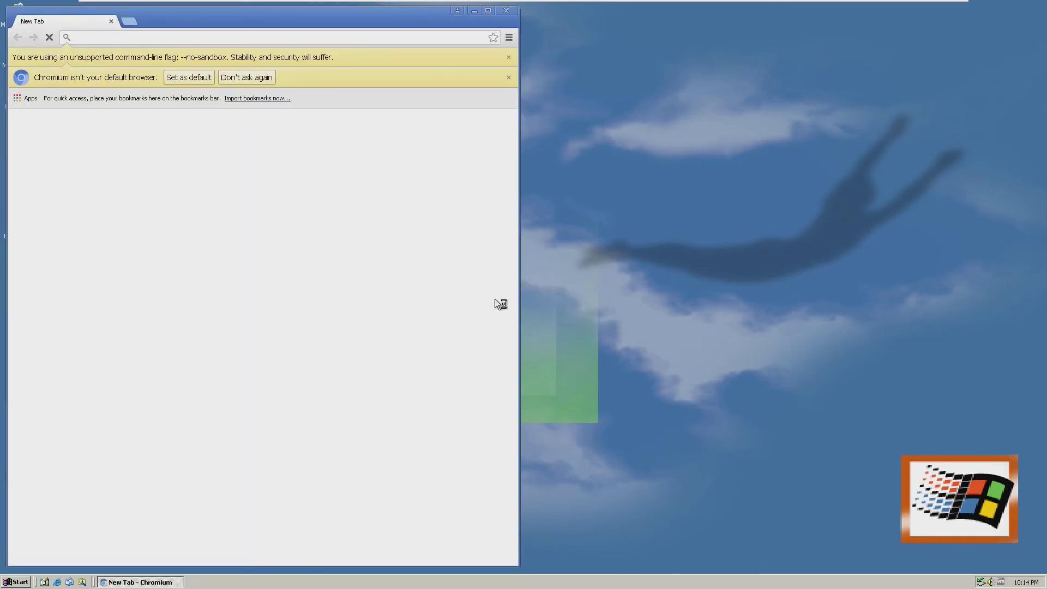
drag(226, 27, 323, 26)
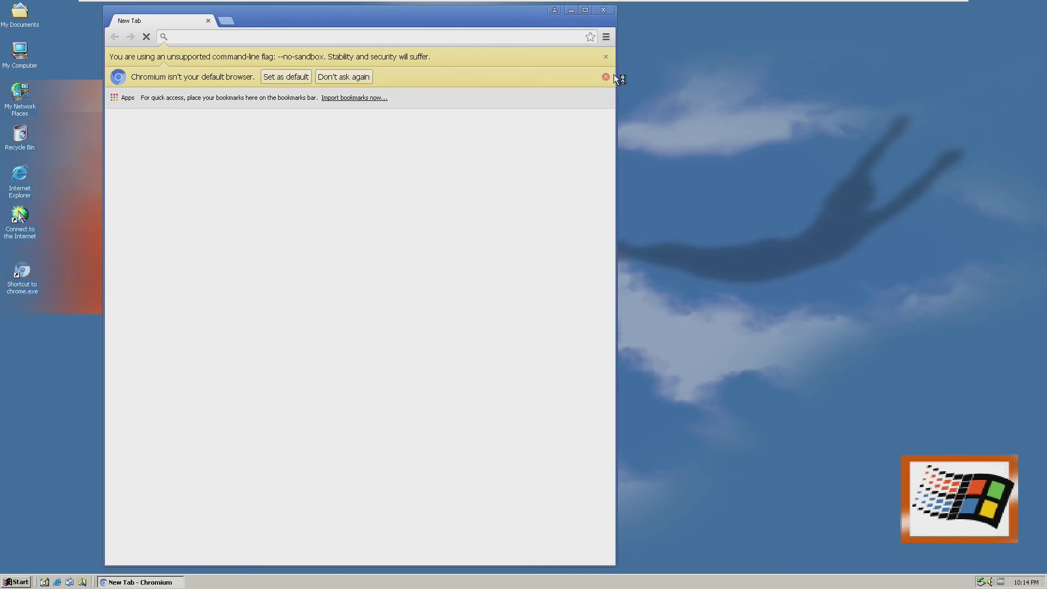
drag(615, 75, 872, 73)
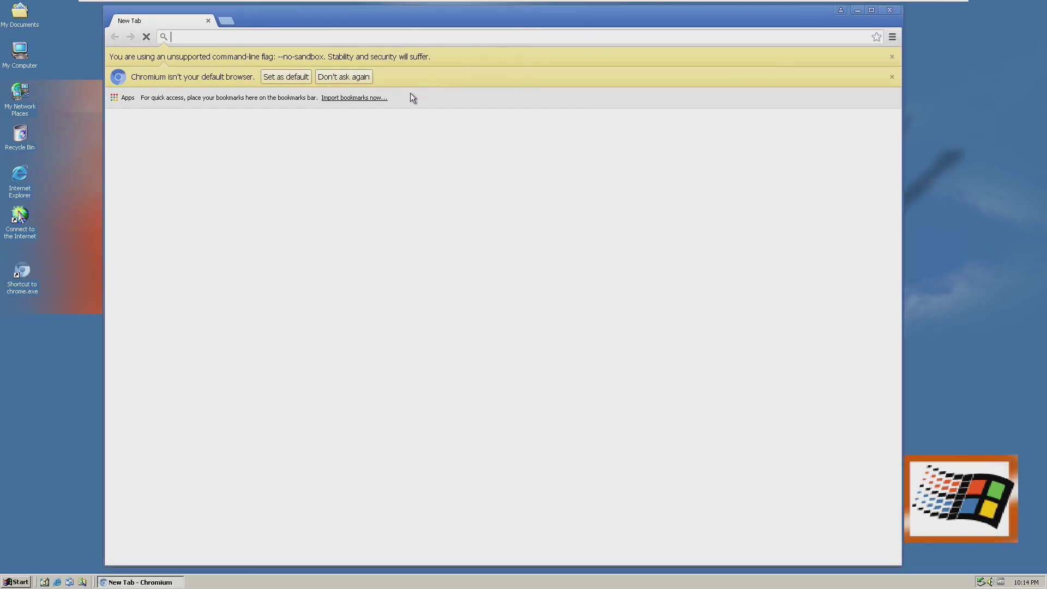
click(891, 77)
click(892, 57)
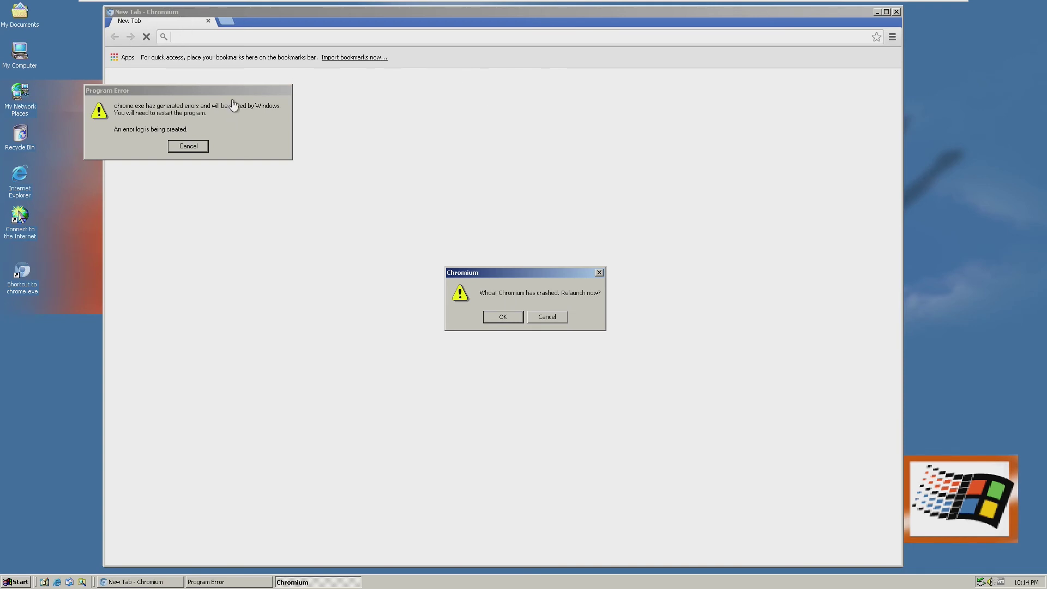
- Accept the relaunch offer for the crashed Chromium and dismiss the chrome.exe program error dialog
drag(248, 91, 256, 90)
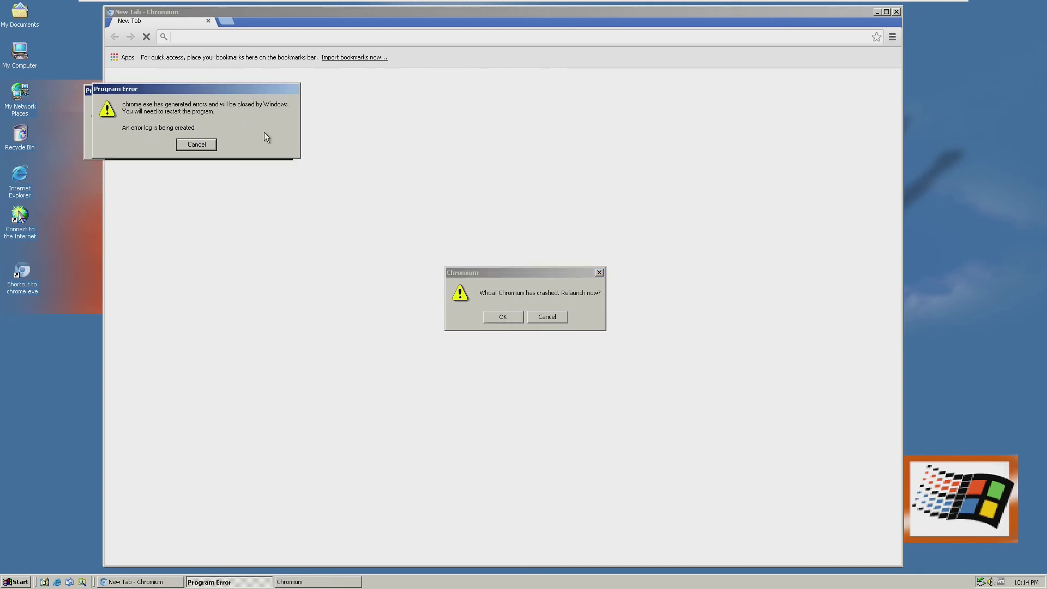
click(513, 293)
click(506, 317)
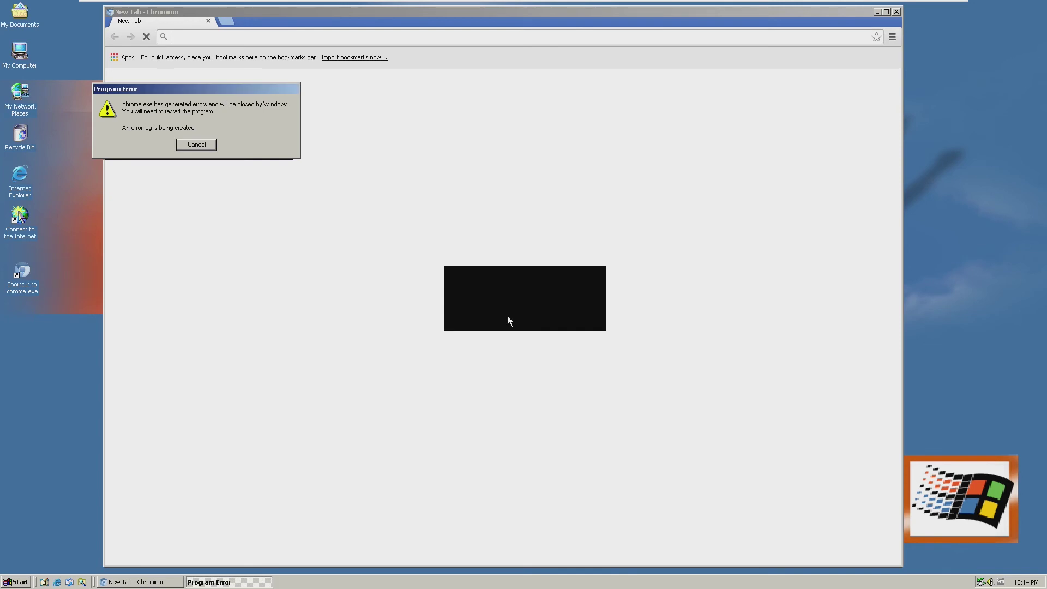
click(214, 149)
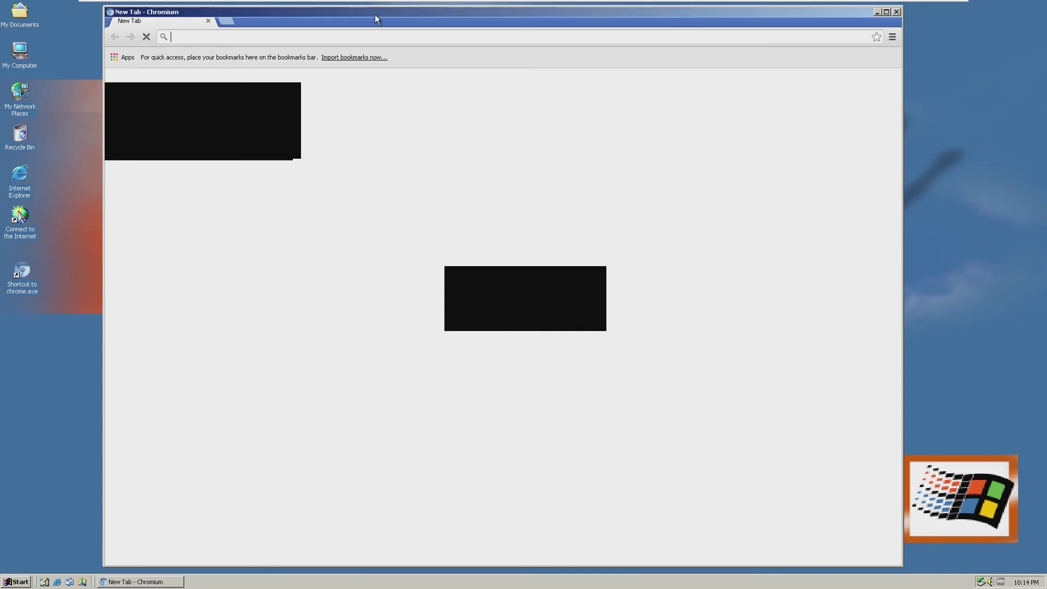
- Reset the Windows 2000 Professional virtual machine in VMware Workstation and relaunch Chromium past its Windows version warning
mouse_move(221, 4)
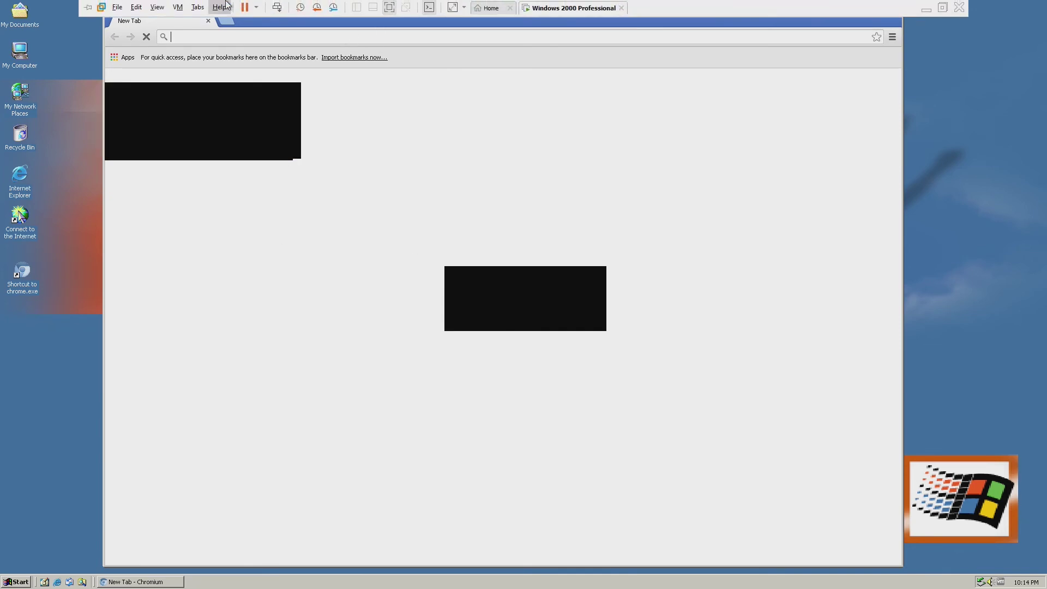
click(256, 7)
click(264, 58)
click(256, 7)
click(271, 109)
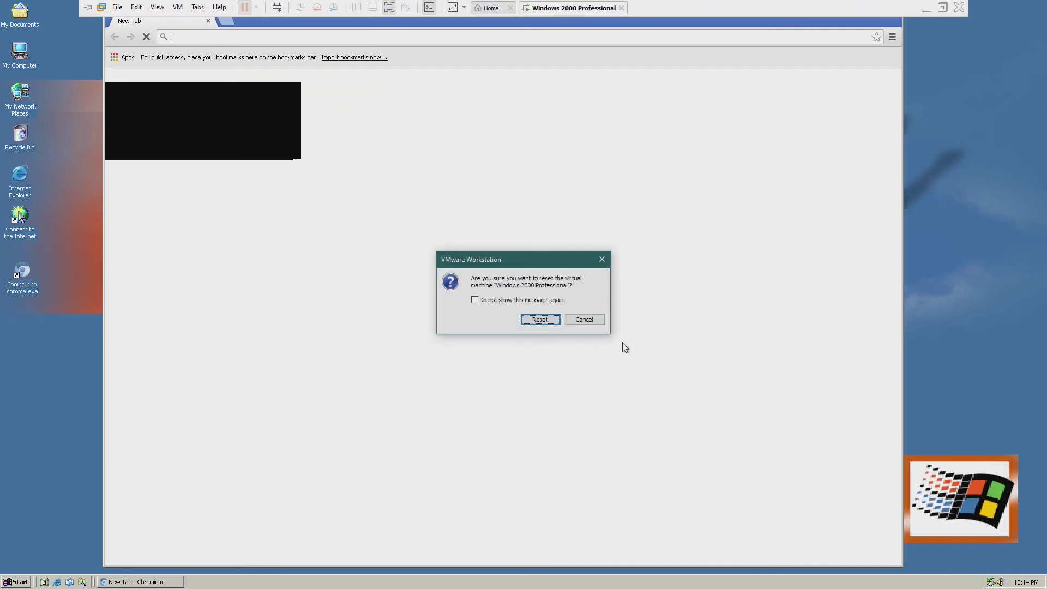
click(538, 320)
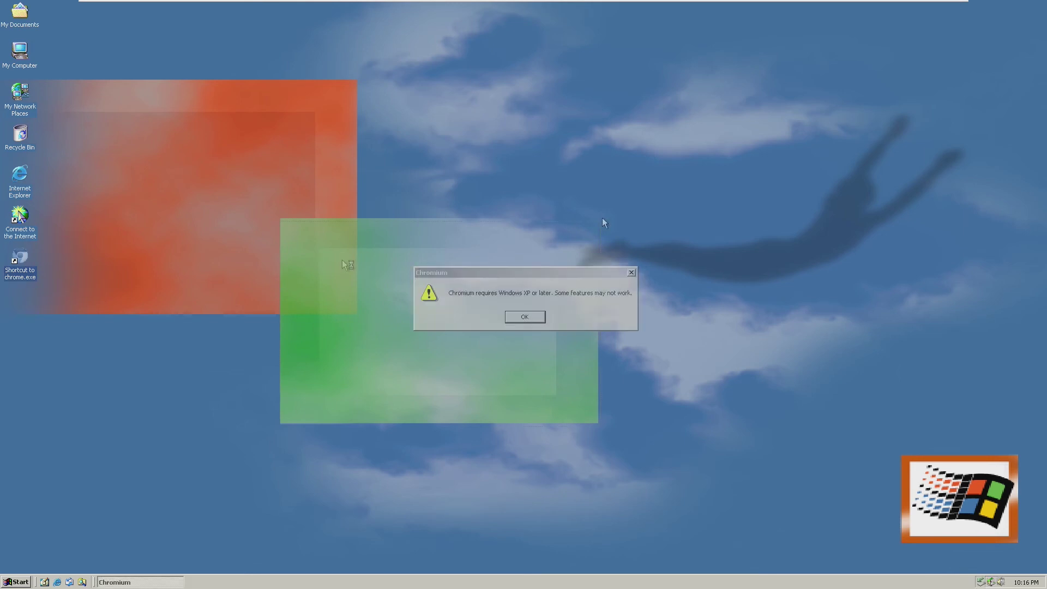
click(531, 317)
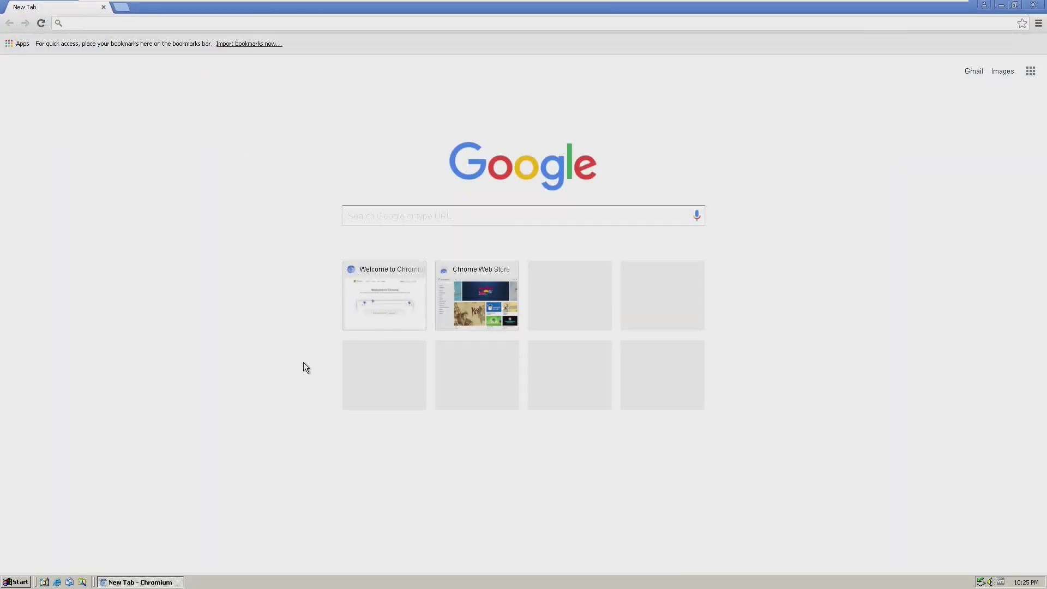
- Check the Windows version in the About Windows dialog and the browser version on Chromium's About page
key(super+r)
key(Return)
key(Return)
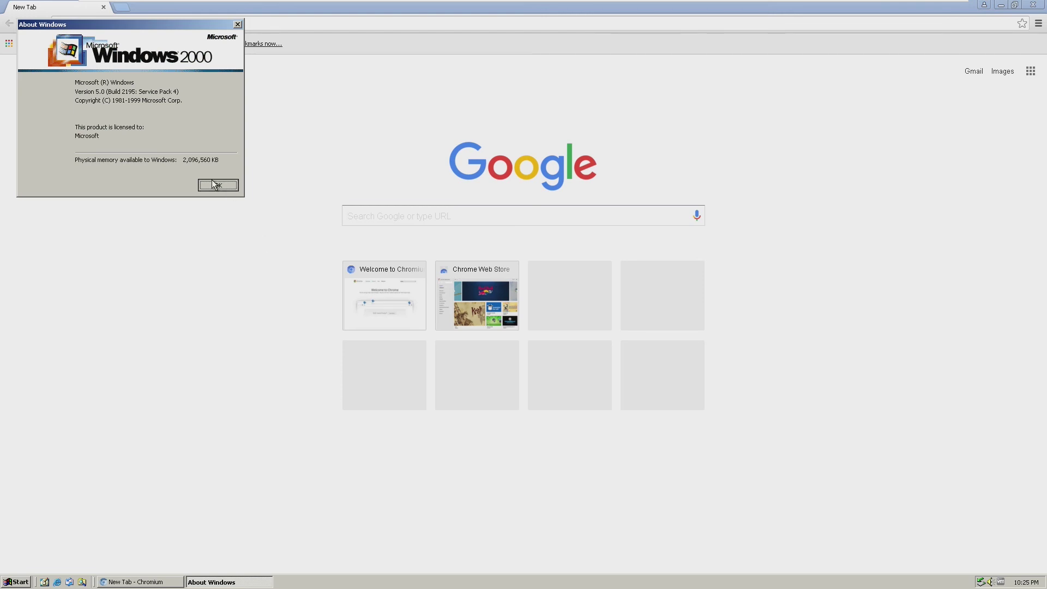
click(1038, 23)
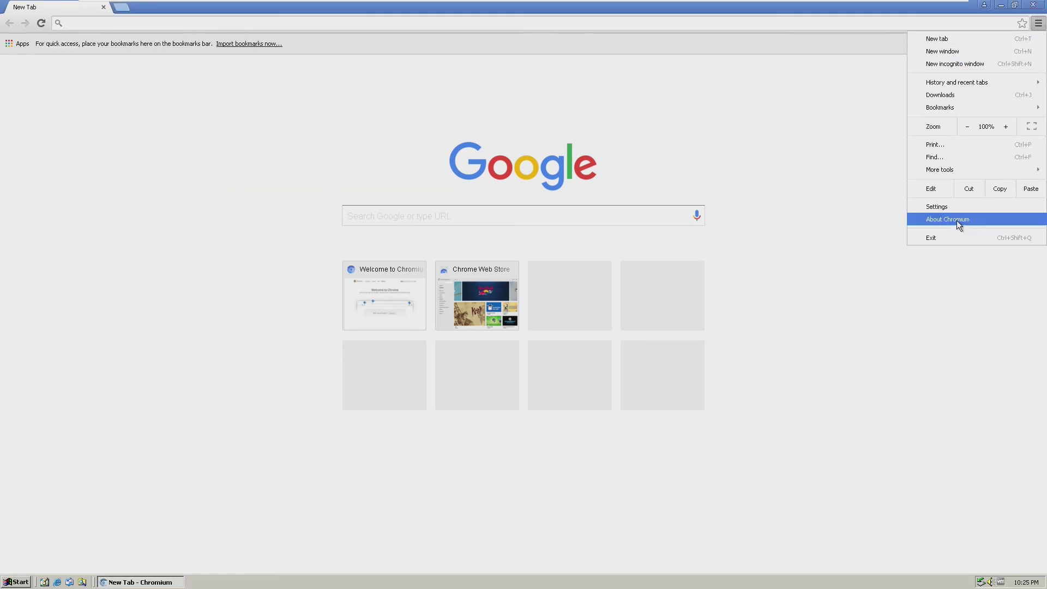
click(957, 220)
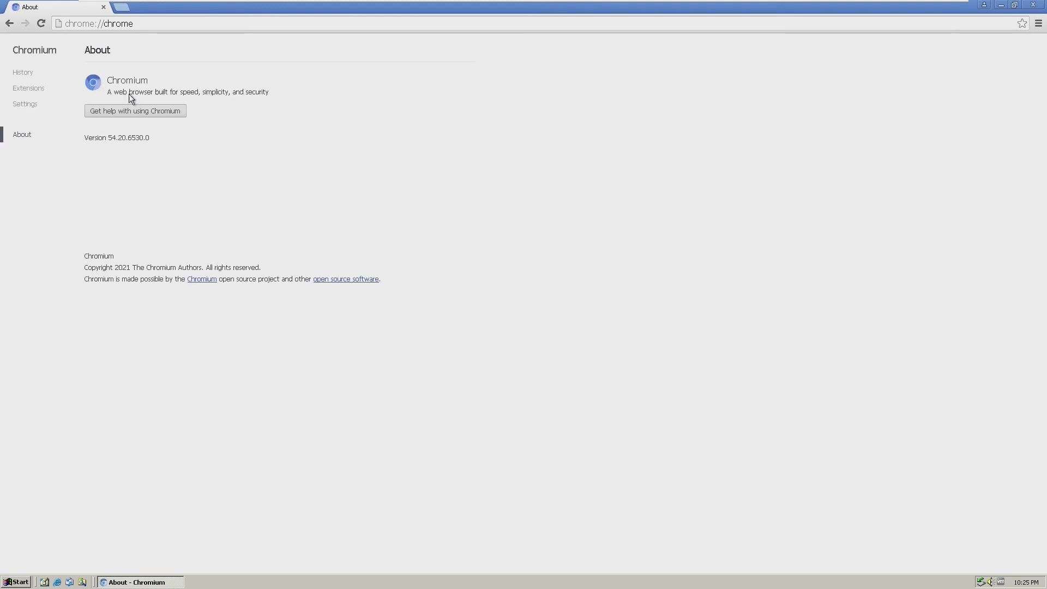
- Load google.com in Chromium and decline the suggestion to reinstall Chrome
click(222, 25)
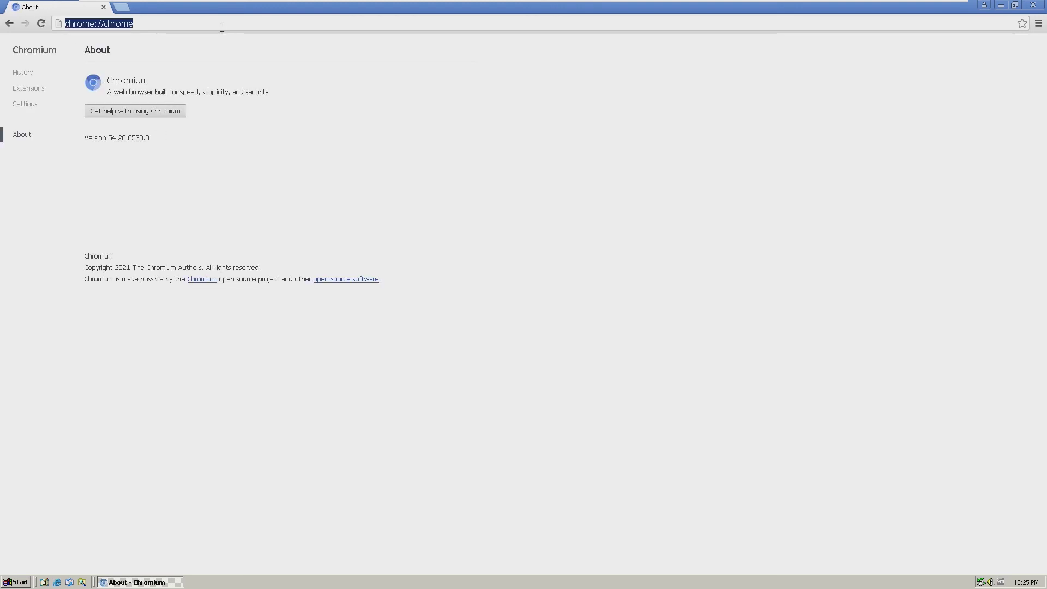
text(google.com)
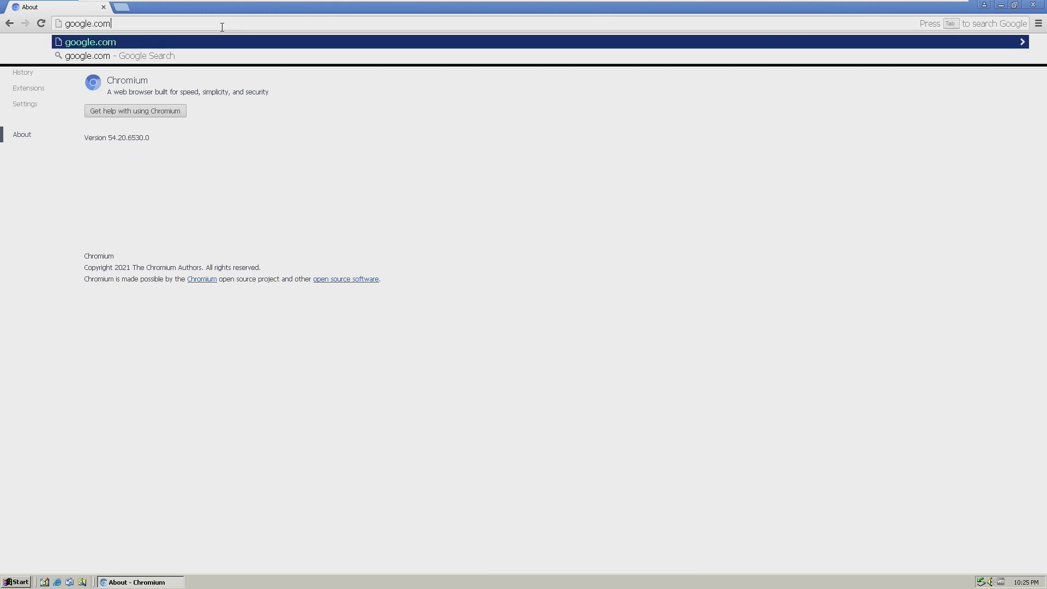
key(Return)
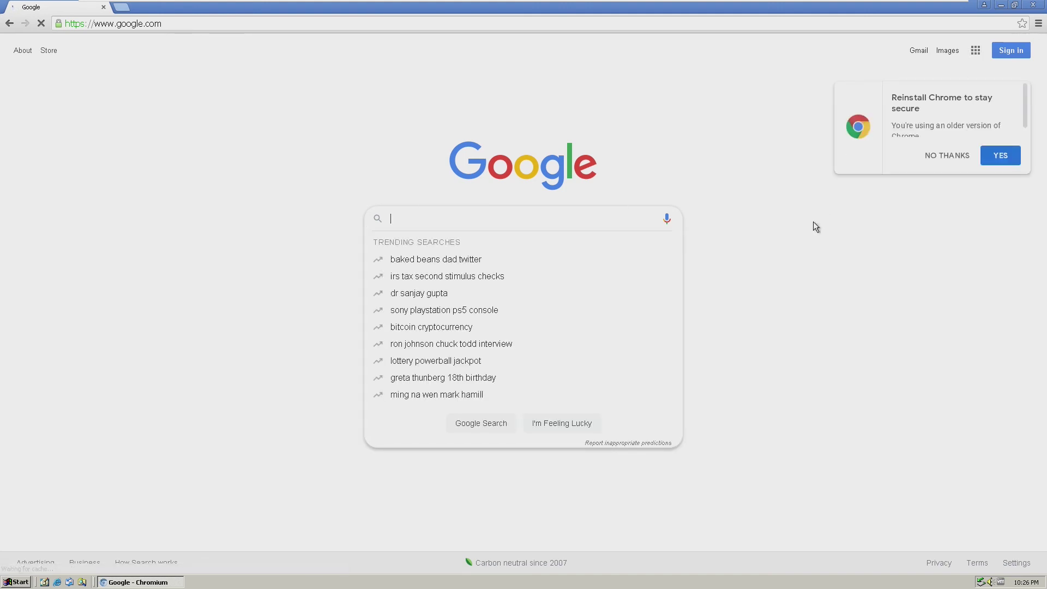
click(947, 156)
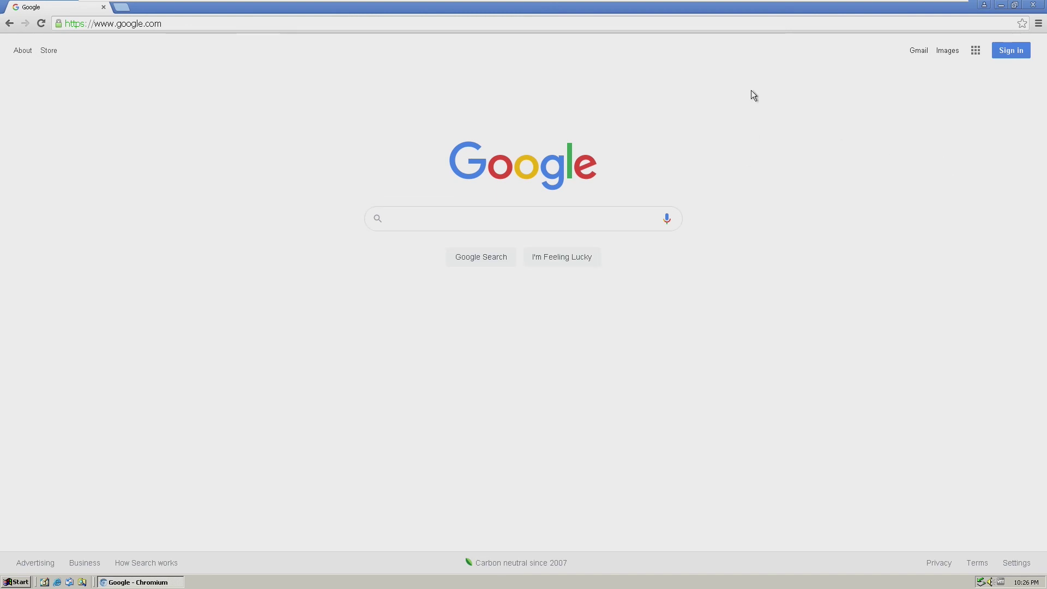
- Load discord.com in the current Chromium tab
click(623, 20)
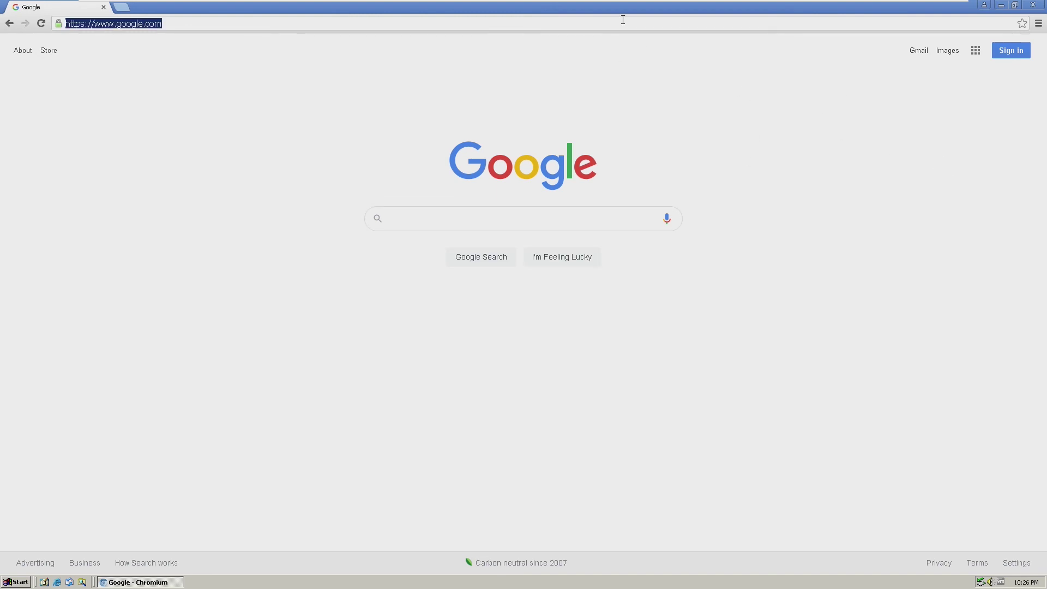
text(discord.com)
key(Return)
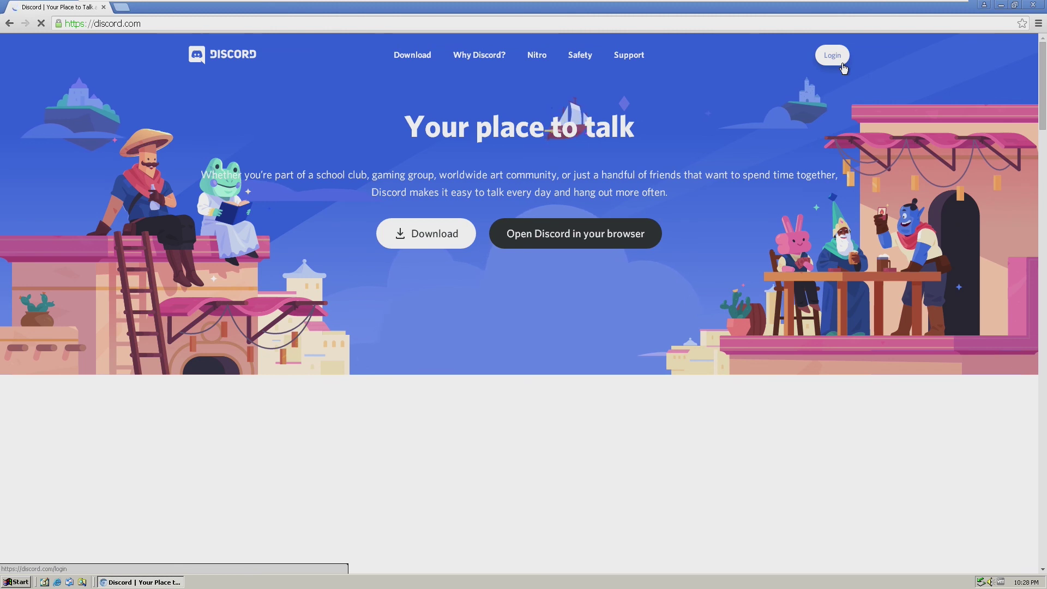
click(988, 24)
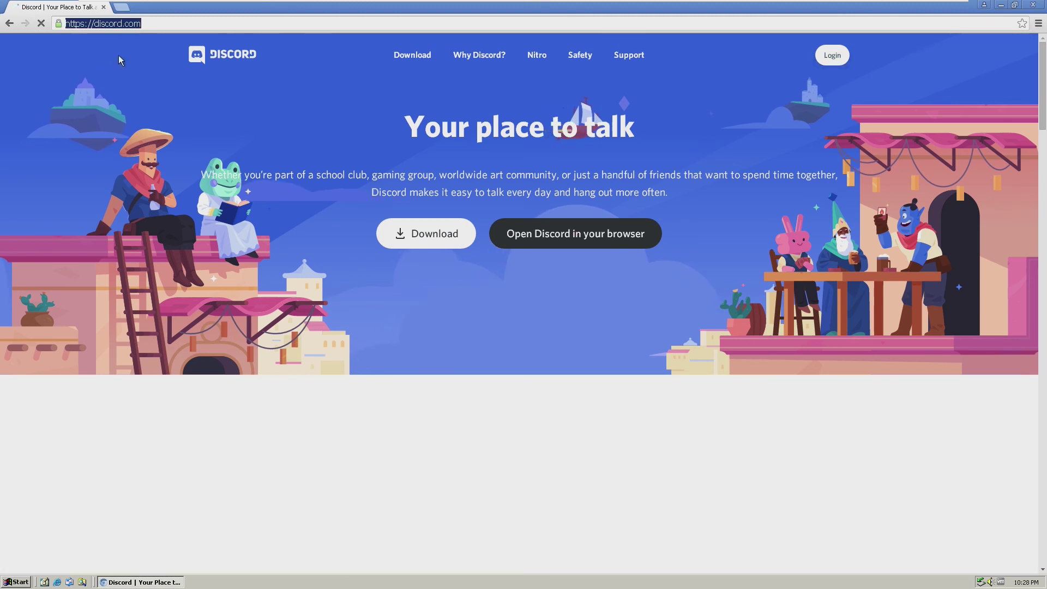